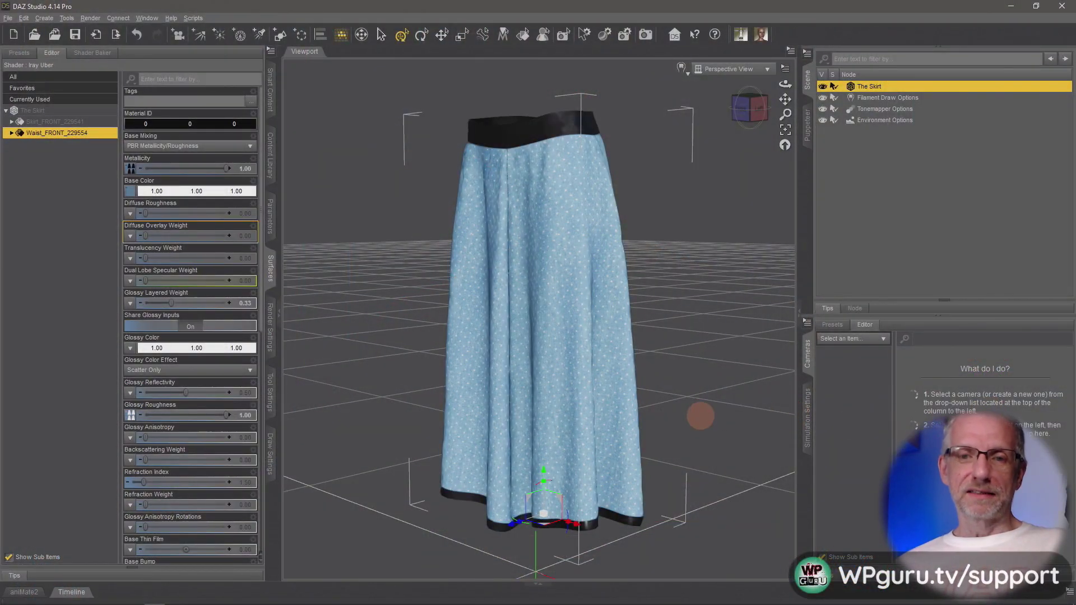
# - Load Genesis 8 Female Dev Load from Genesis 8 Starter Essentials > Figures into the scene
pyautogui.moveTo(699, 413); pyautogui.dragTo(629, 338)
pyautogui.click(312, 200)
pyautogui.click(271, 97)
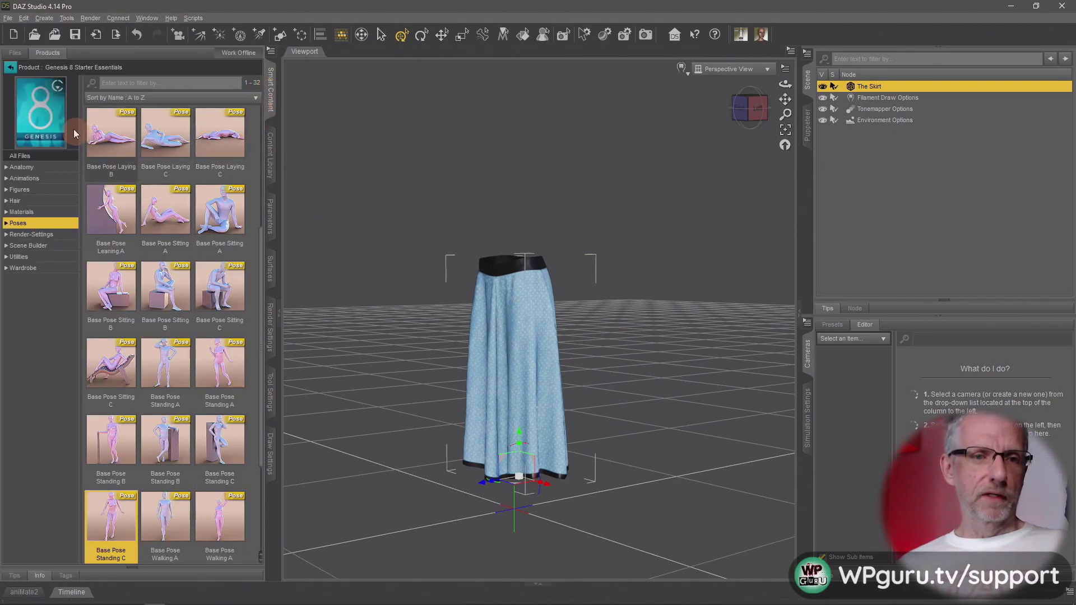
pyautogui.click(9, 68)
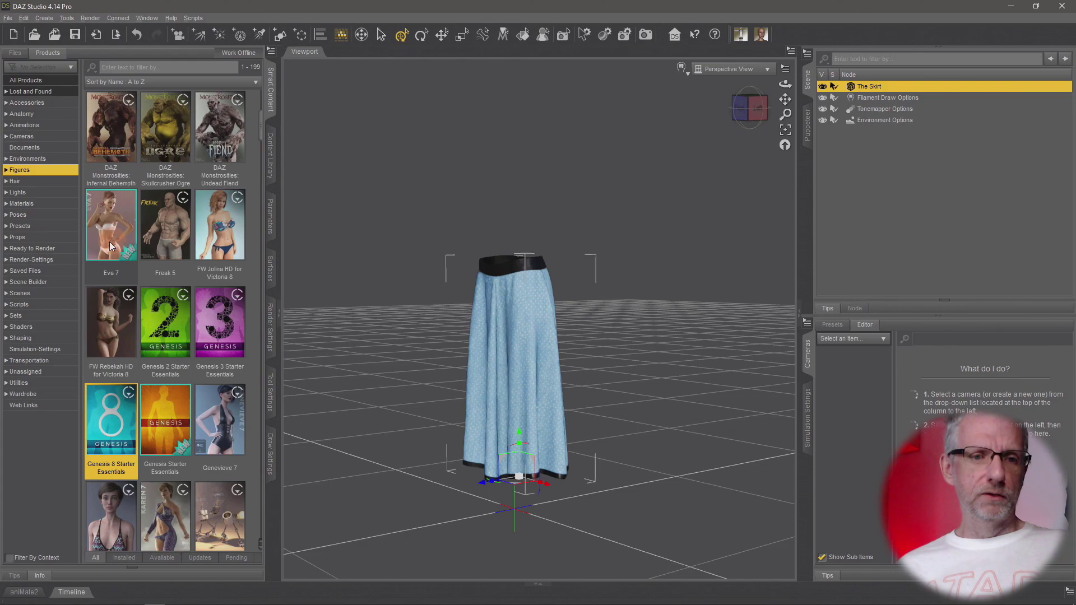
pyautogui.doubleClick(120, 423)
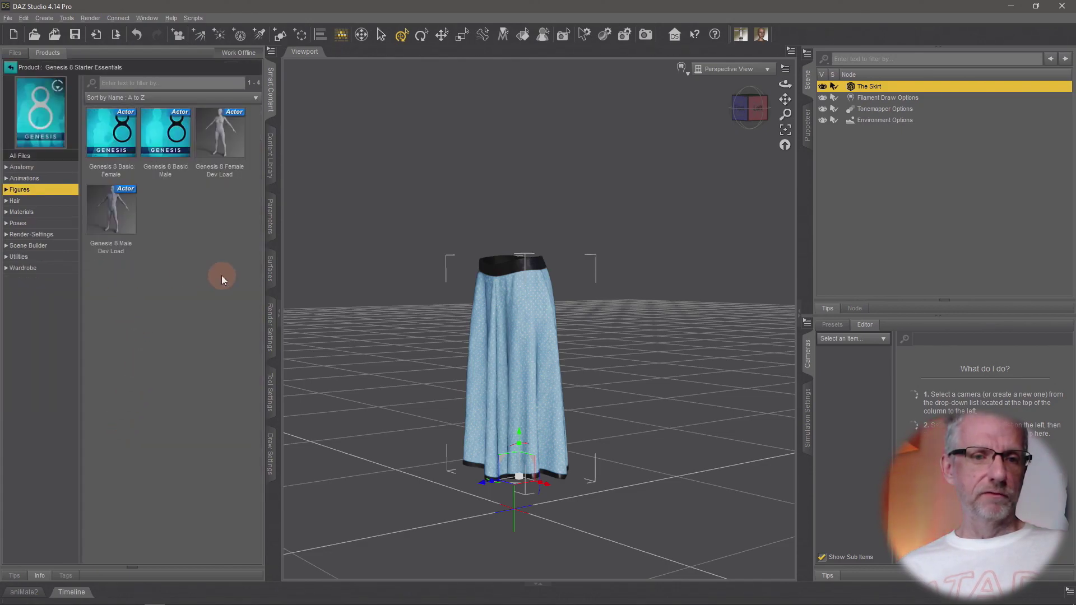
pyautogui.doubleClick(223, 141)
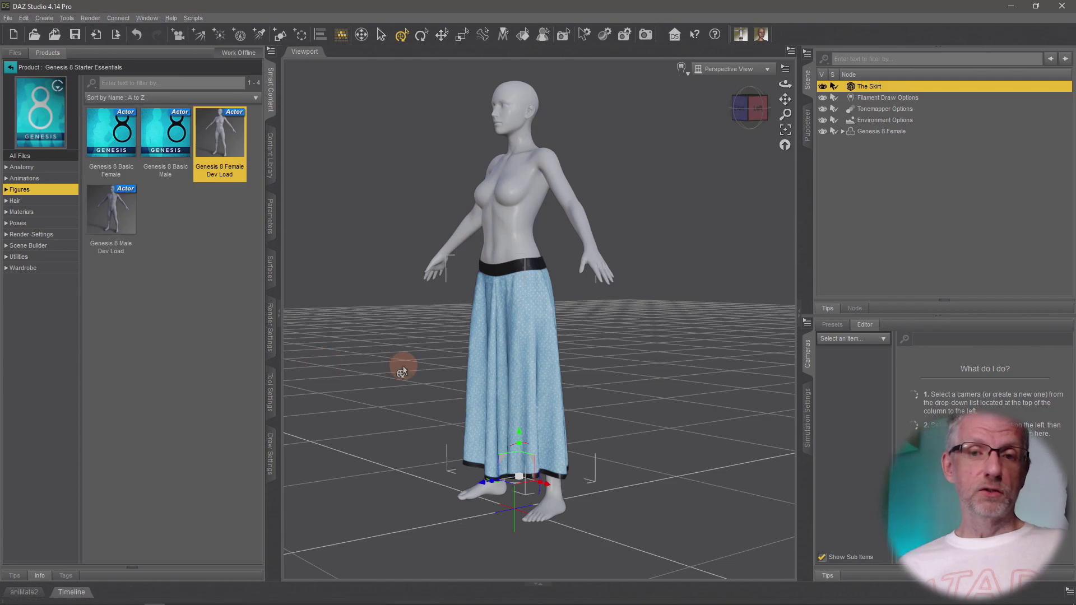
# - Zoom and orbit around the figure in the skirt, briefly checking Marvelous Designer
pyautogui.scroll(5, 487, 347)
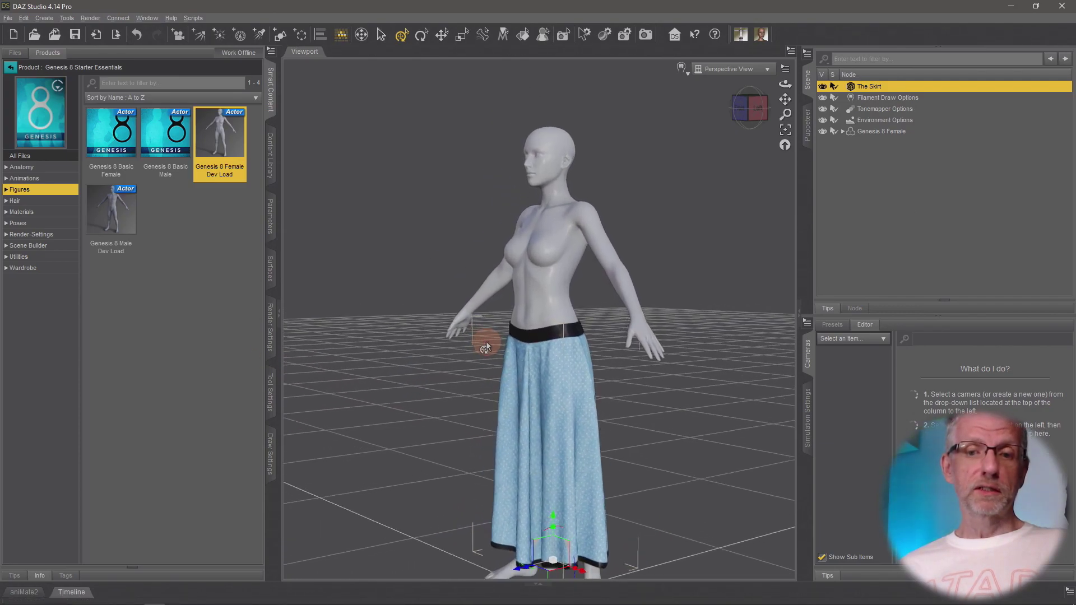
pyautogui.scroll(4, 485, 347)
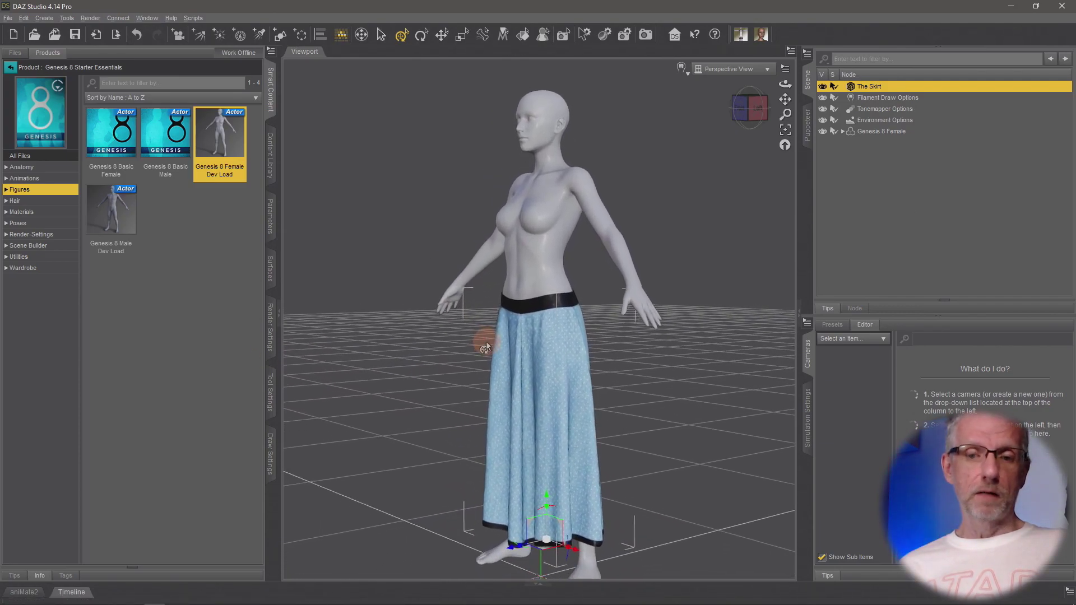
pyautogui.scroll(3, 485, 347)
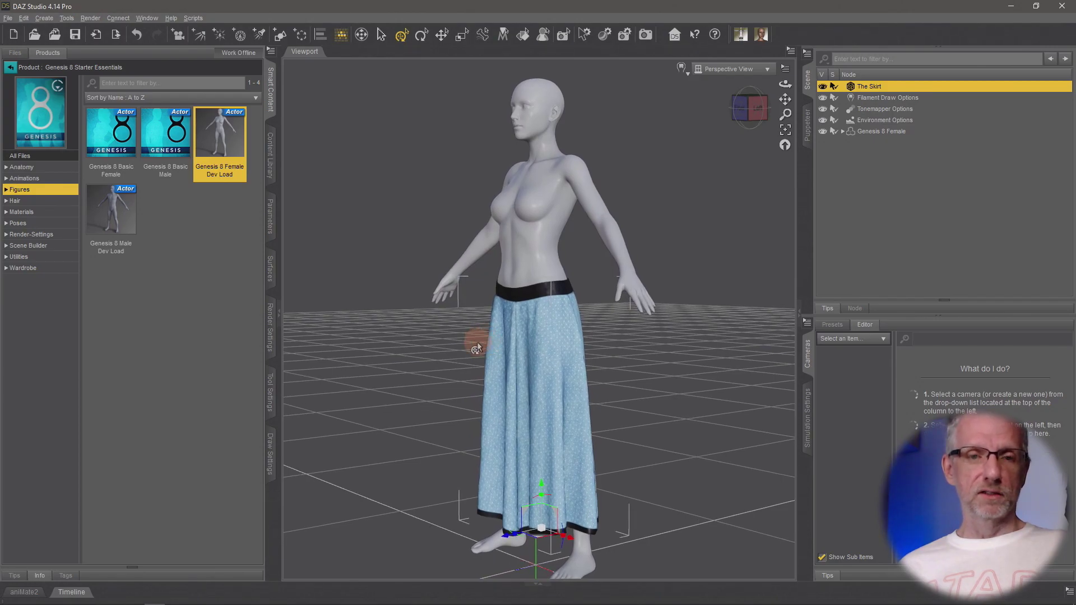
pyautogui.keyDown('alt'); pyautogui.moveTo(476, 345); pyautogui.dragTo(408, 338); pyautogui.keyUp('alt')
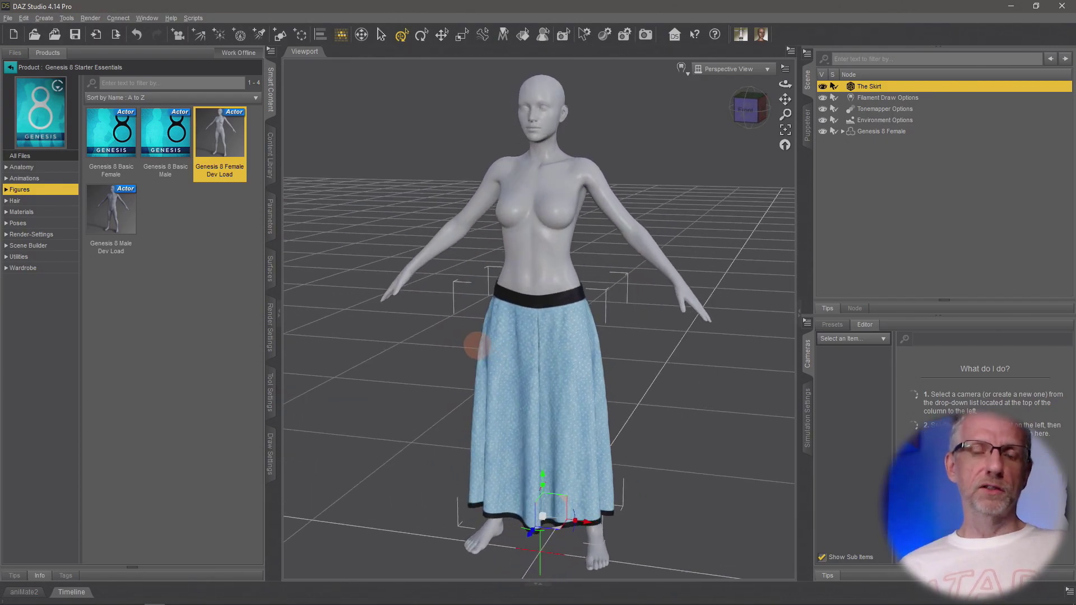
pyautogui.moveTo(476, 345)
pyautogui.keyDown('alt'); pyautogui.mouseDown()
pyautogui.moveTo(409, 338)
pyautogui.moveTo(488, 343)
pyautogui.mouseUp(); pyautogui.keyUp('alt')
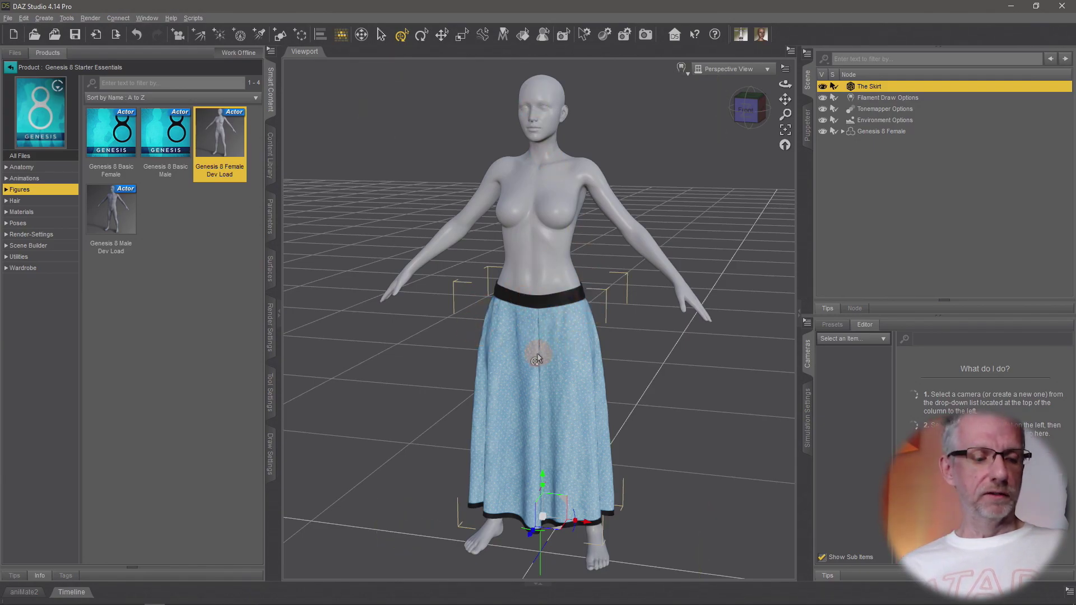
pyautogui.hotkey('alt', 'Tab')
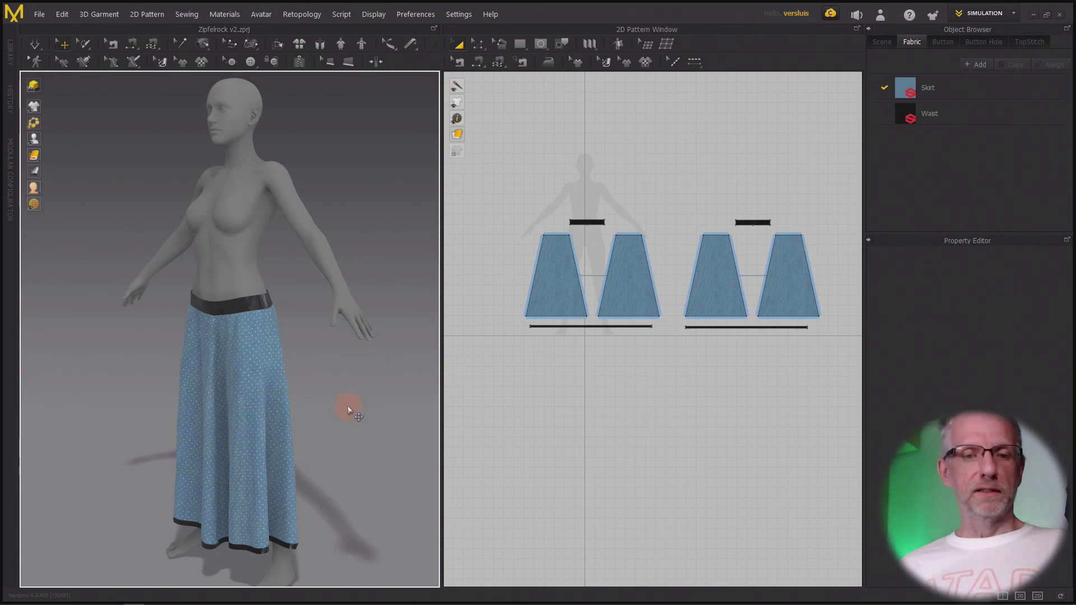
pyautogui.hotkey('alt', 'Tab')
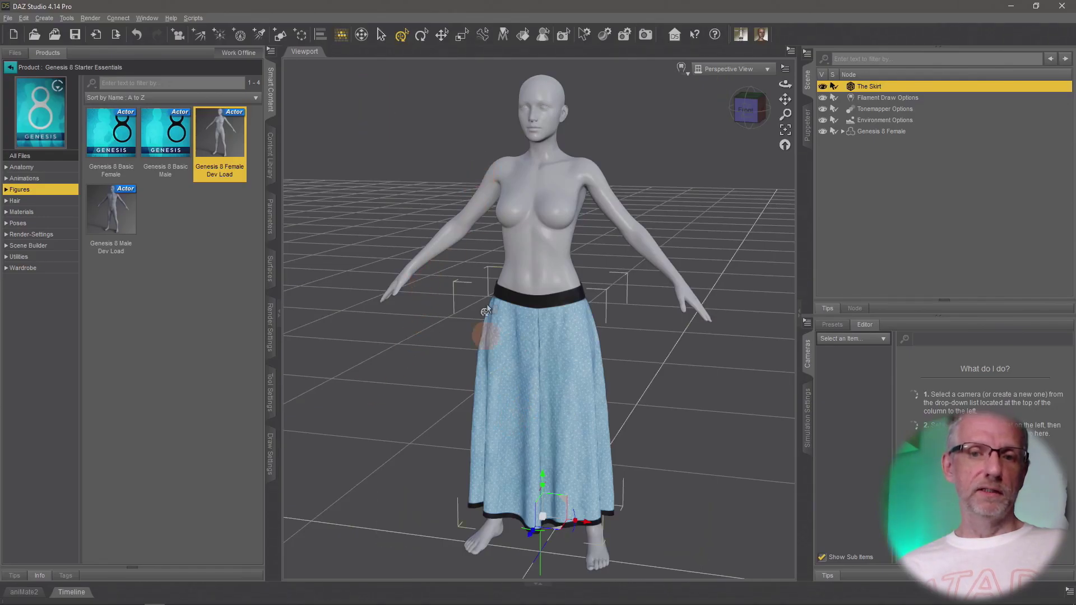
# - Apply Base Pose Standing C to the selected Genesis 8 Female and orbit to view her side
pyautogui.click(872, 132)
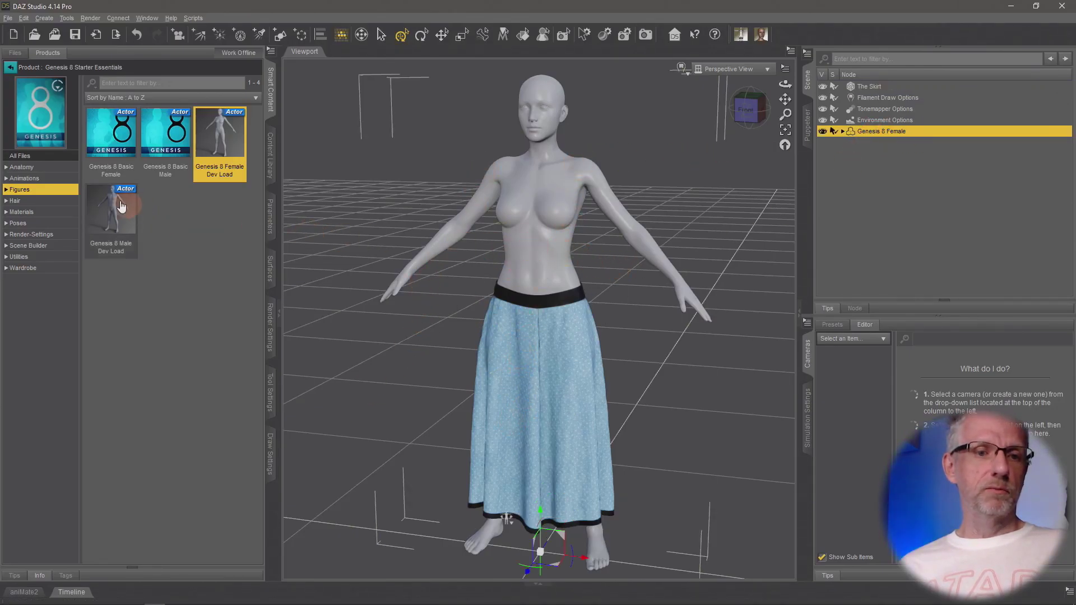
pyautogui.click(37, 226)
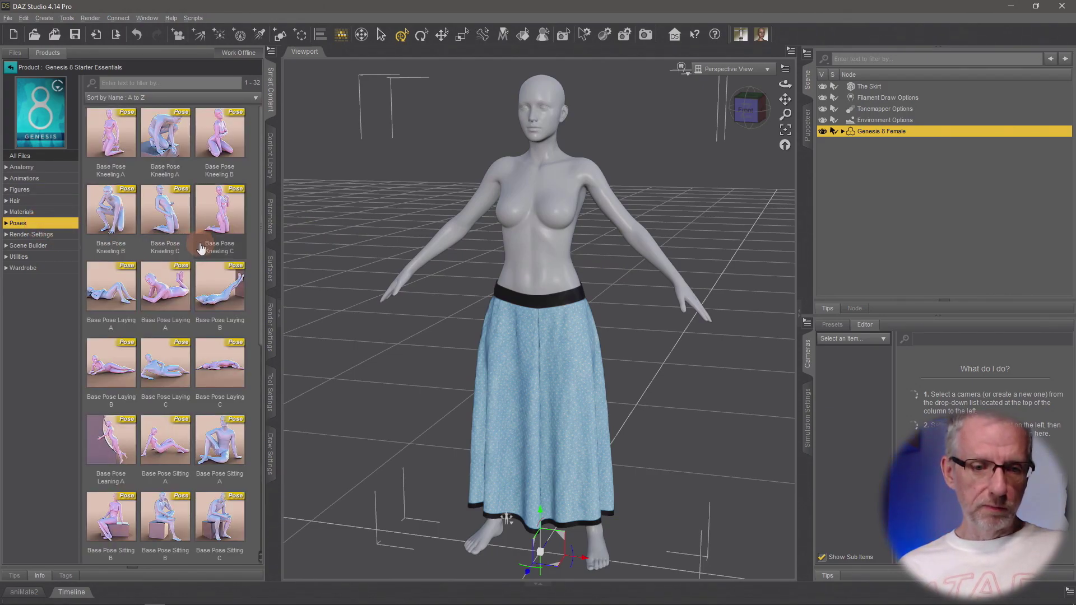
pyautogui.scroll(-3, 196, 254)
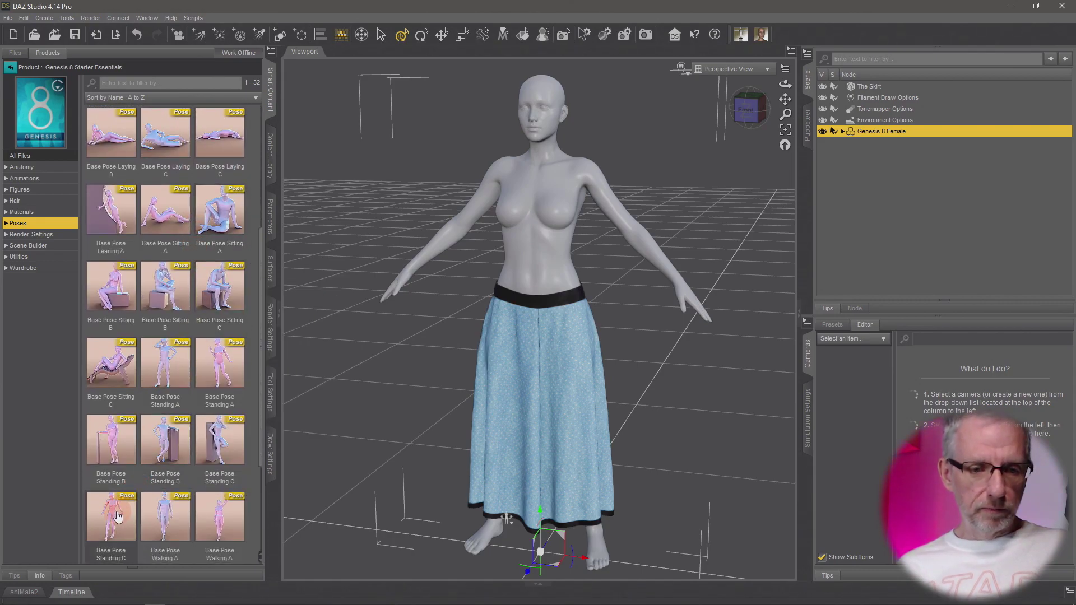
pyautogui.moveTo(118, 519)
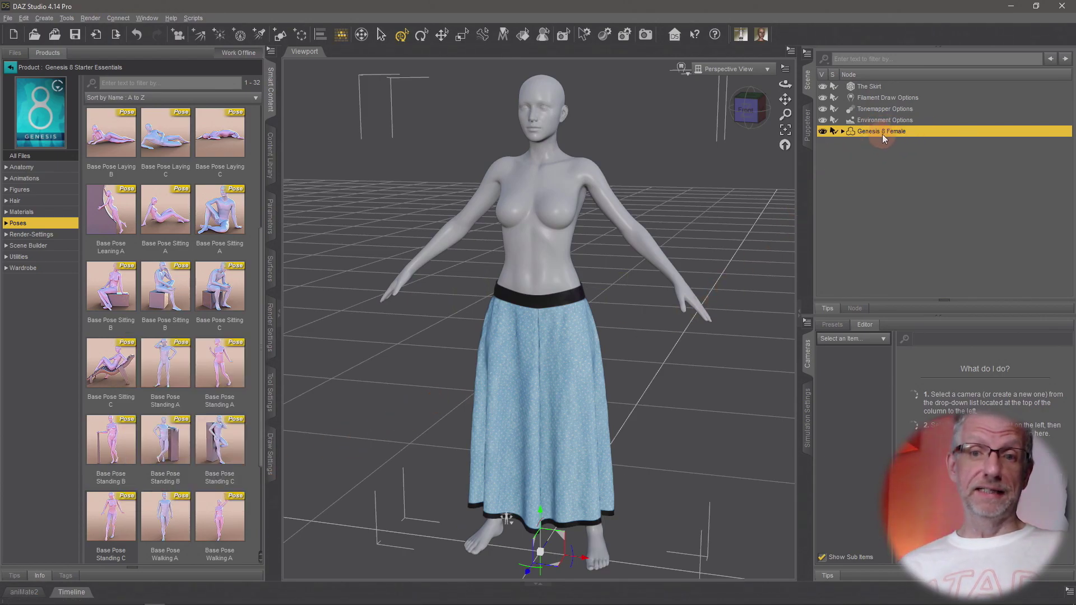
pyautogui.click(121, 519)
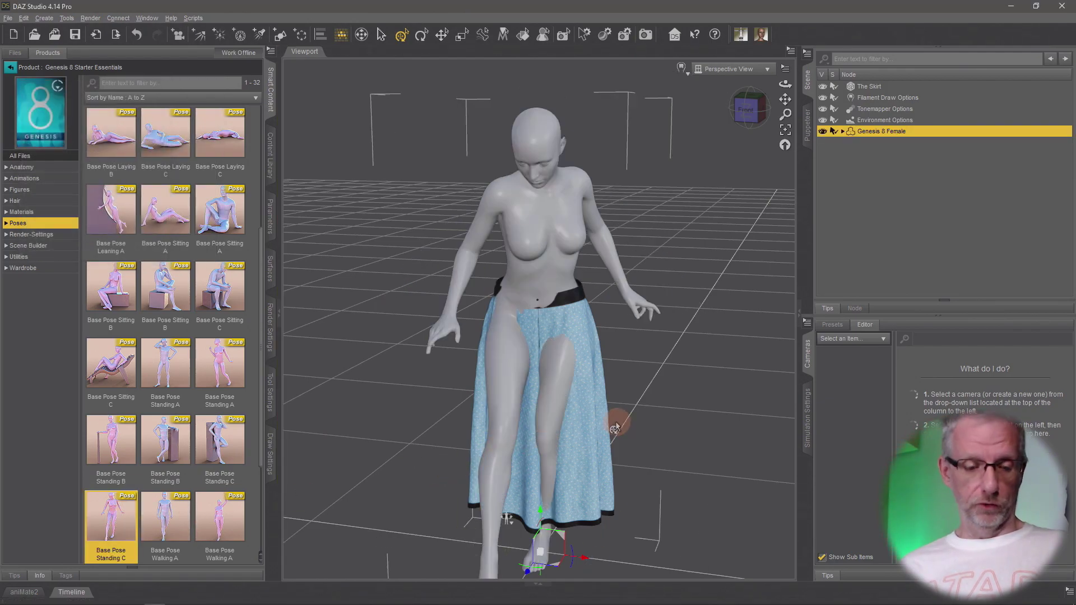
pyautogui.moveTo(616, 423); pyautogui.dragTo(608, 397, button='middle')
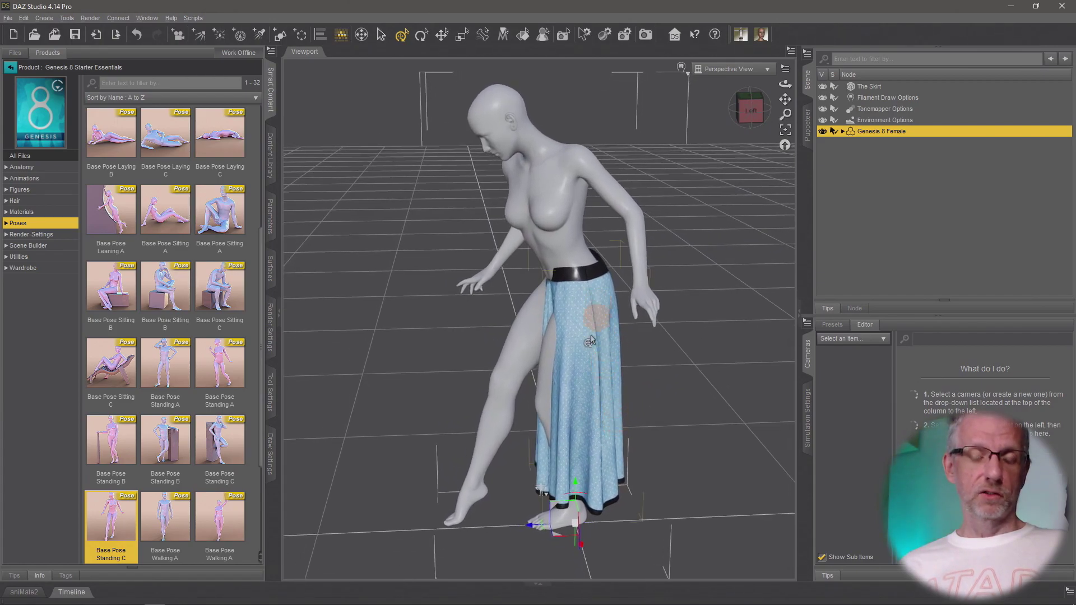
pyautogui.moveTo(586, 356)
pyautogui.mouseDown(button='middle')
pyautogui.moveTo(596, 386)
pyautogui.moveTo(593, 372)
pyautogui.mouseUp(button='middle')
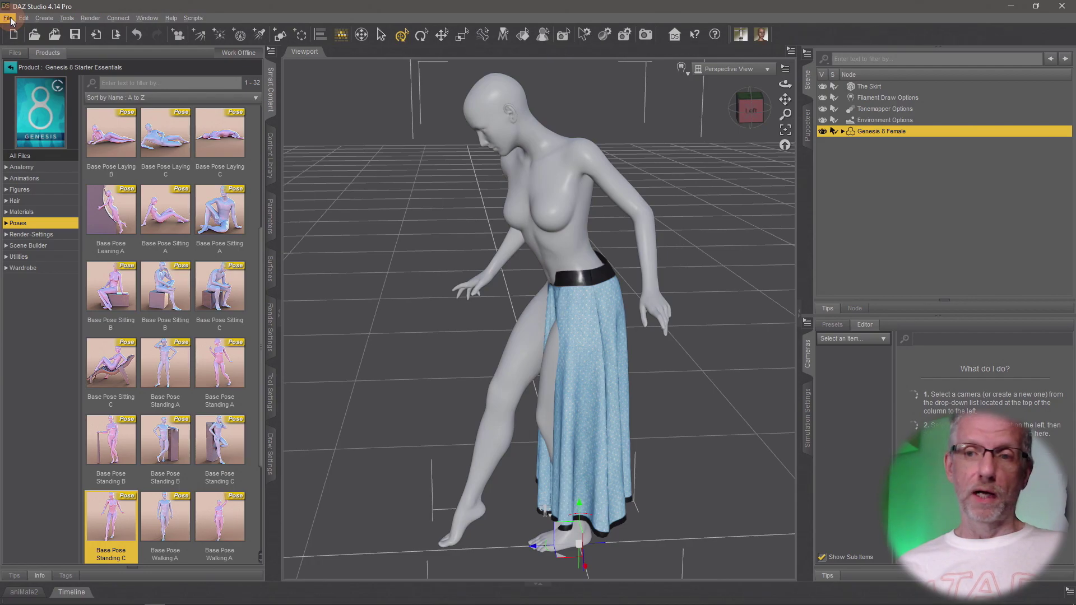
# - Hide The Skirt with its eye icon in the Scene pane
pyautogui.click(822, 87)
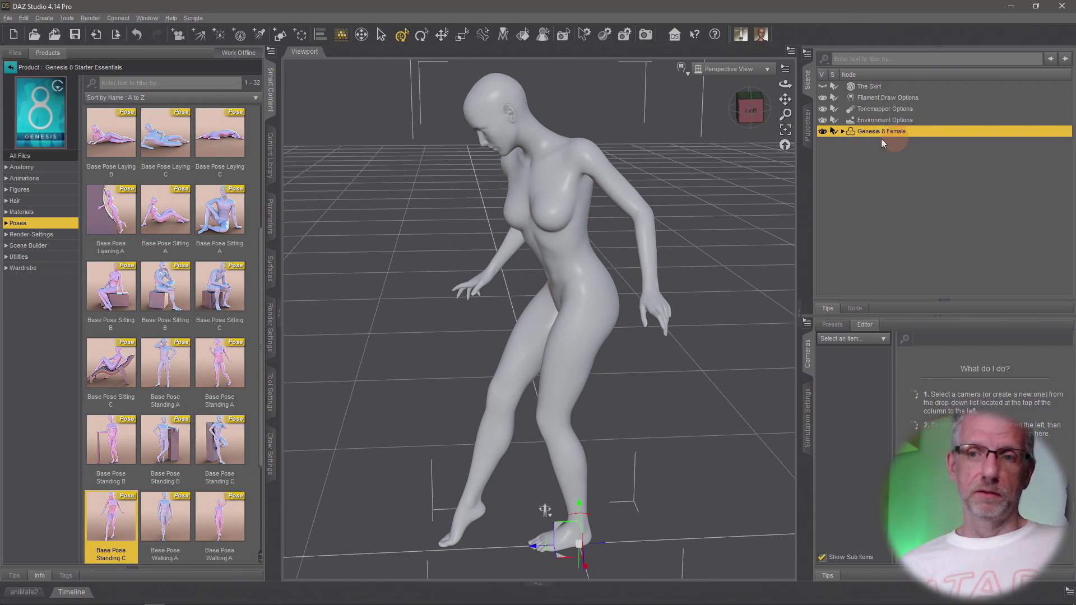
# - Export the scene as a Wavefront Object file named G8-Pose 2
pyautogui.click(9, 18)
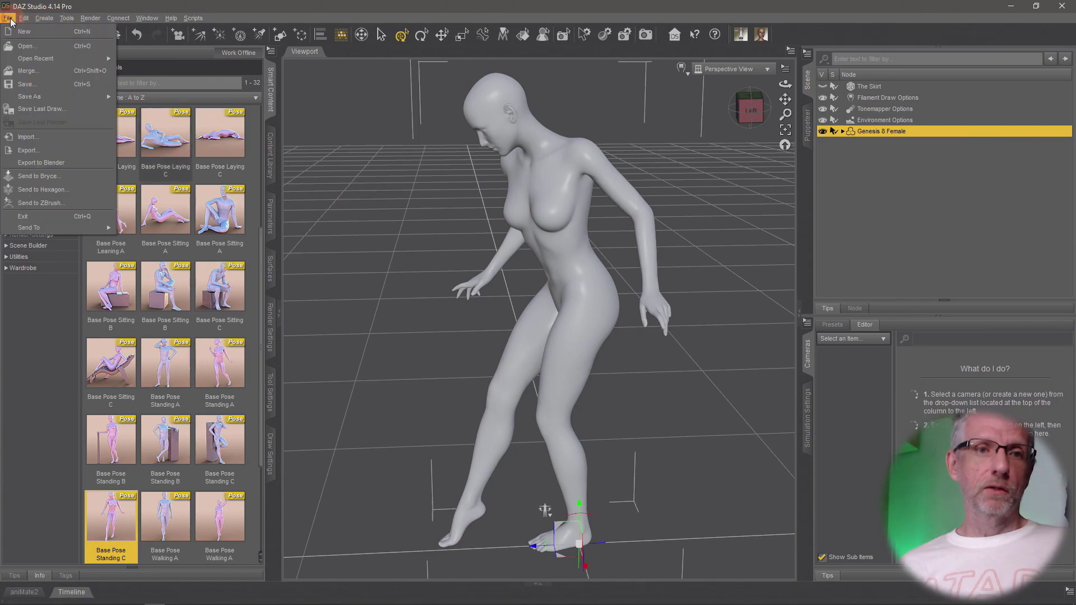
pyautogui.click(66, 150)
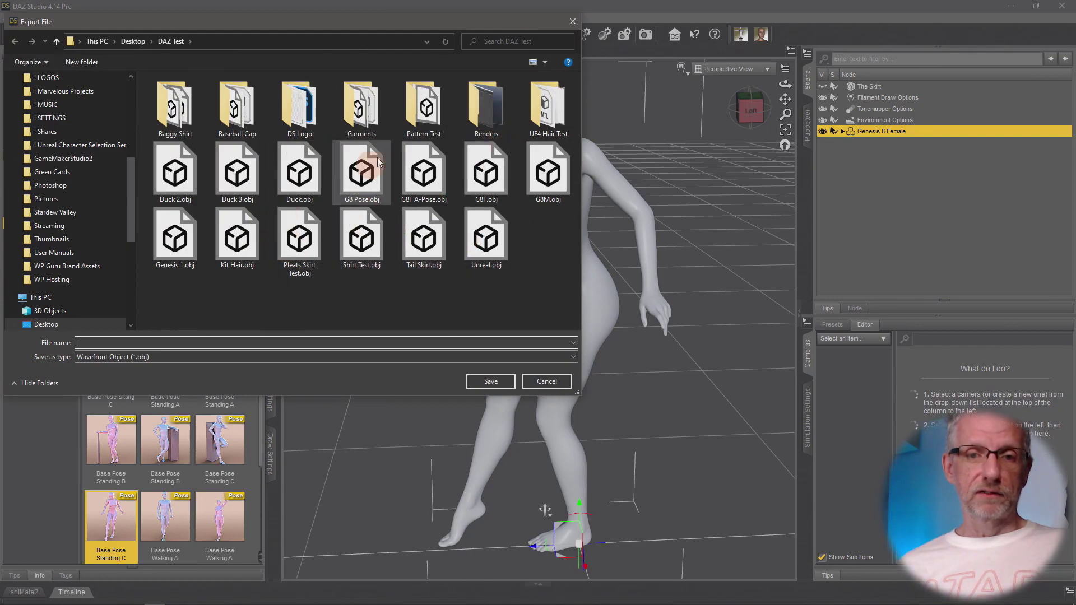
pyautogui.click(294, 340)
pyautogui.write('G')
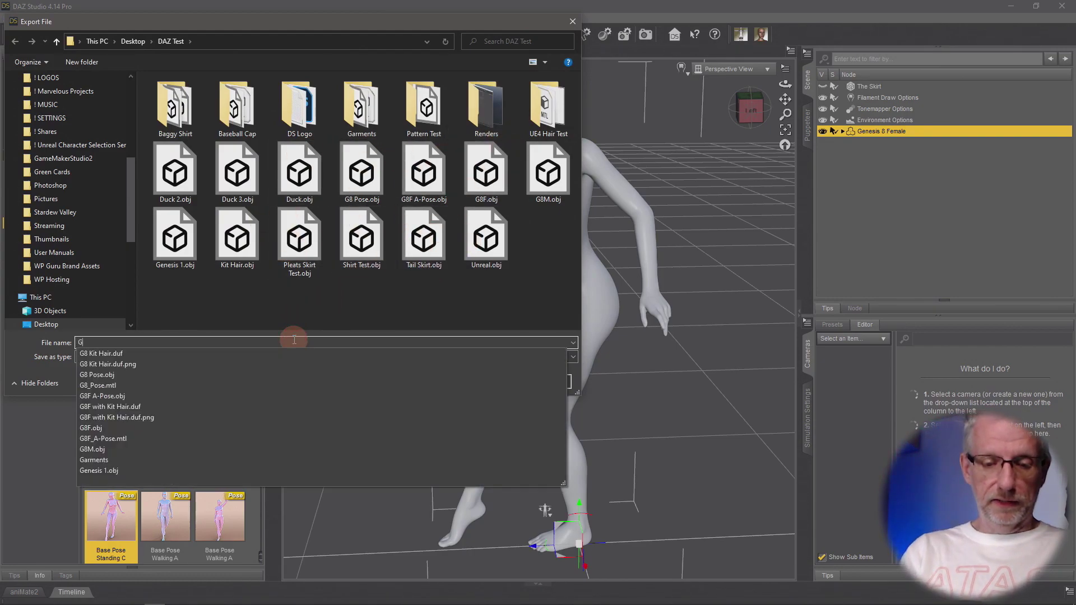
pyautogui.write('8-Pose 2')
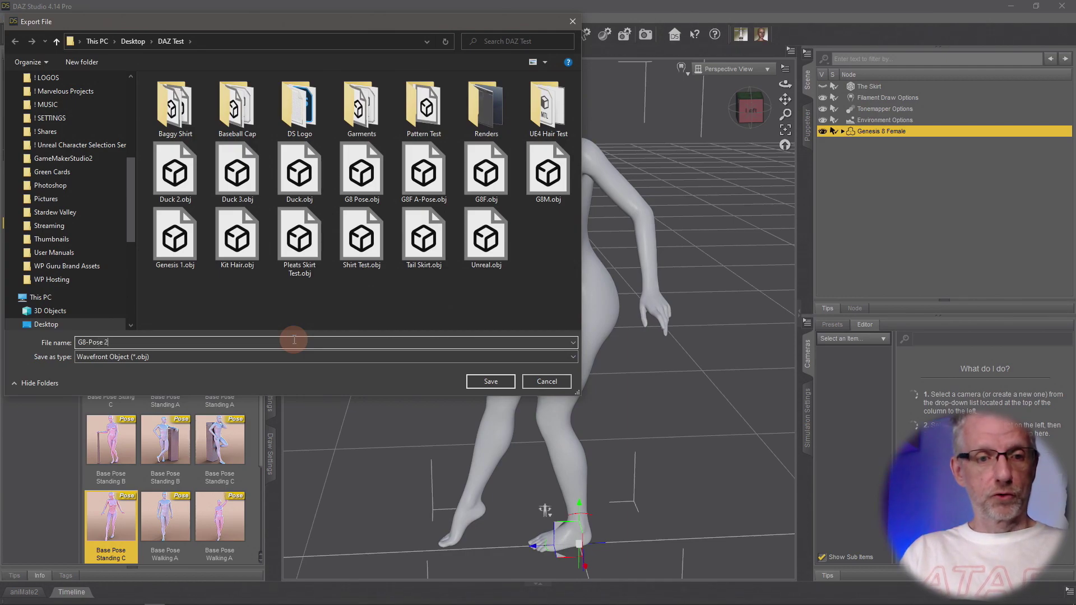
pyautogui.press('Return')
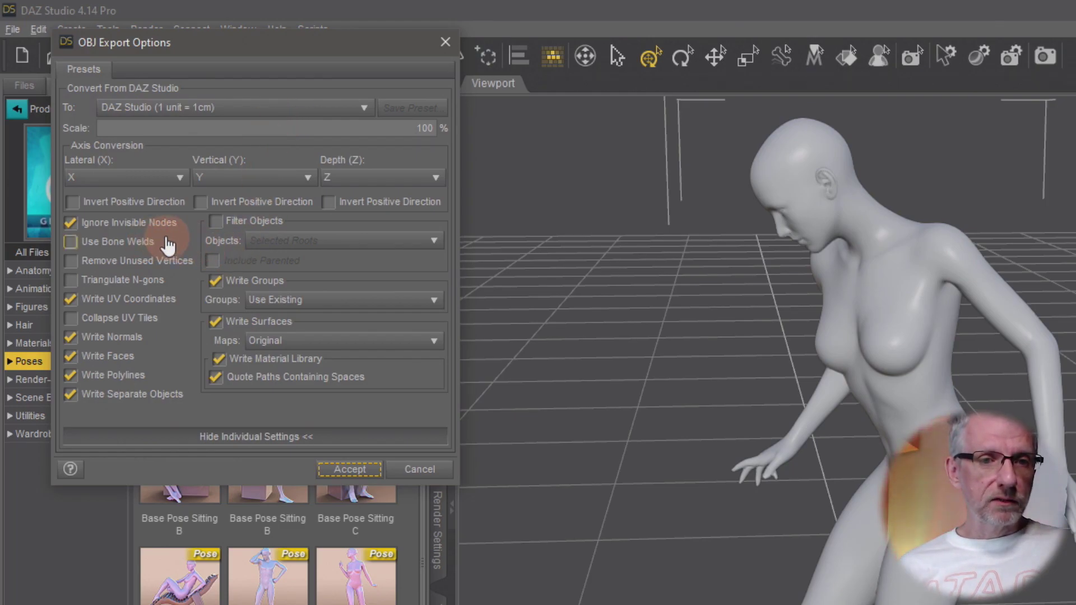
# - Turn off writing surfaces in the OBJ export options and write G8-Pose 2.obj
pyautogui.click(98, 223)
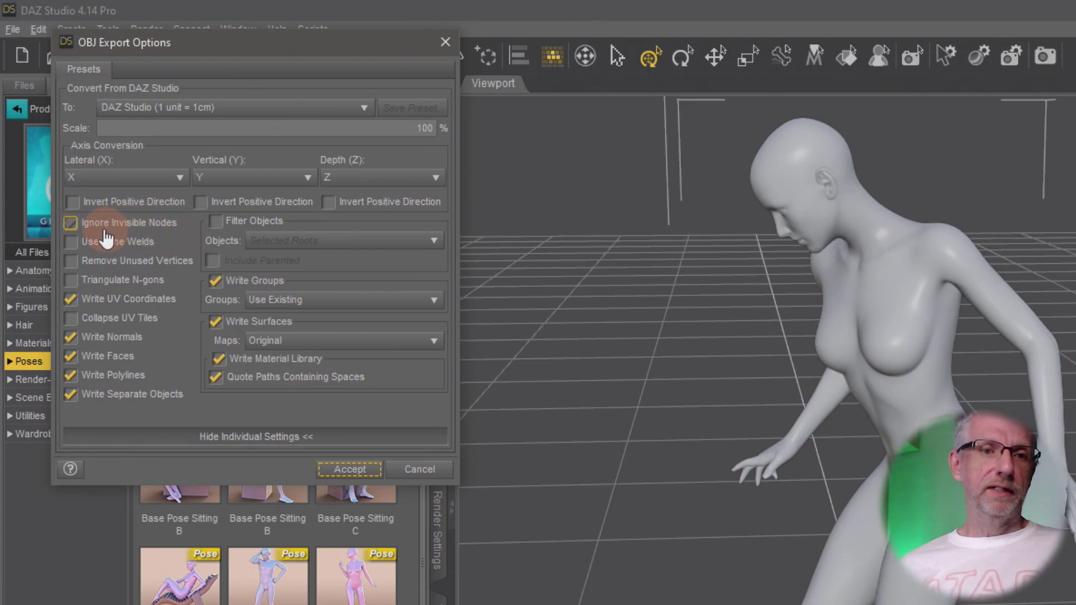
pyautogui.click(88, 227)
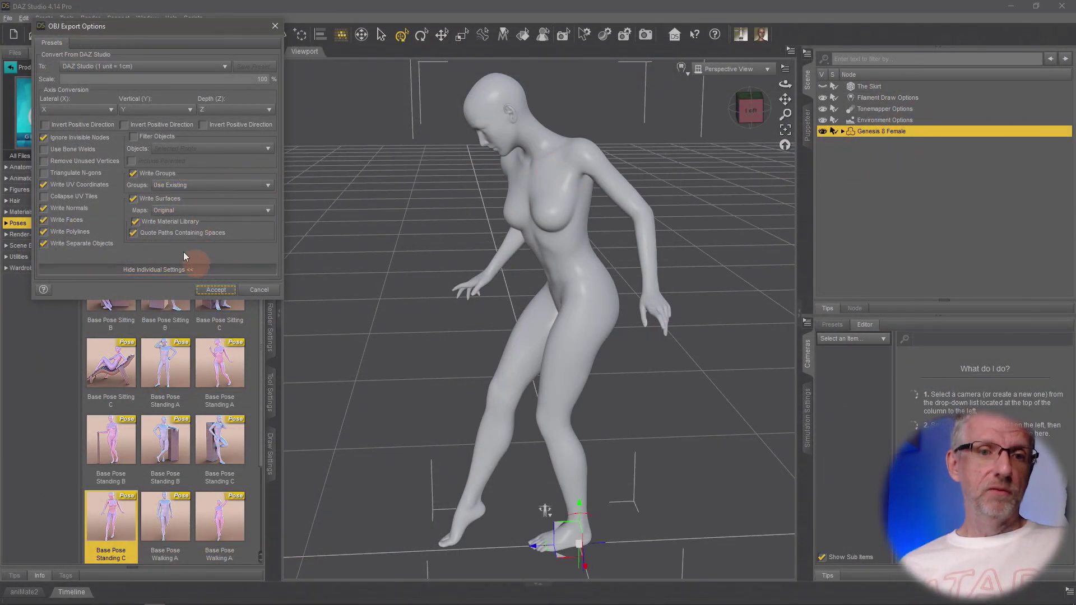
pyautogui.click(134, 200)
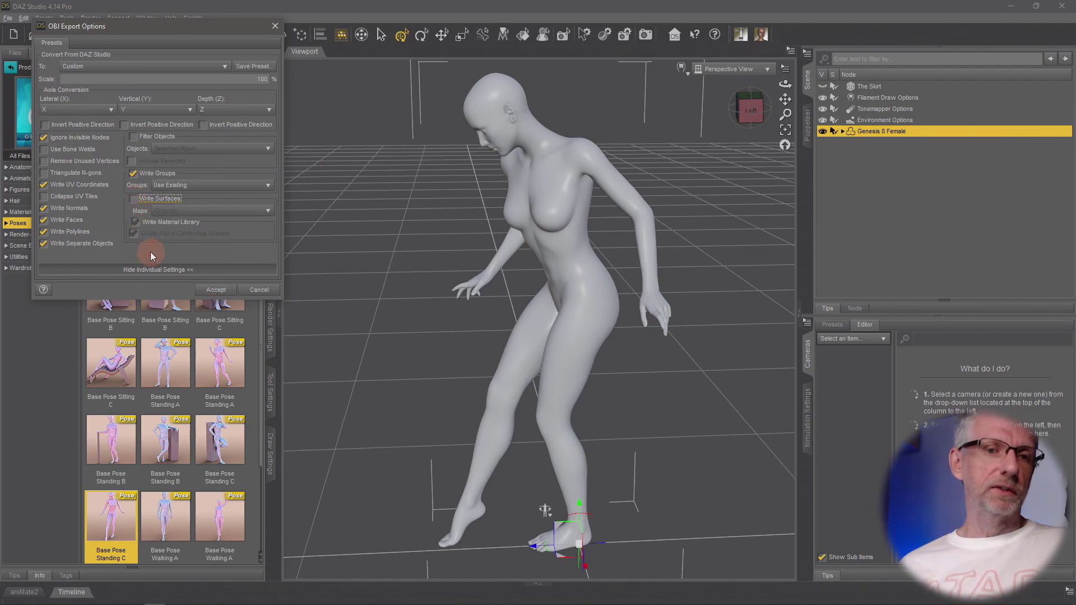
pyautogui.click(216, 291)
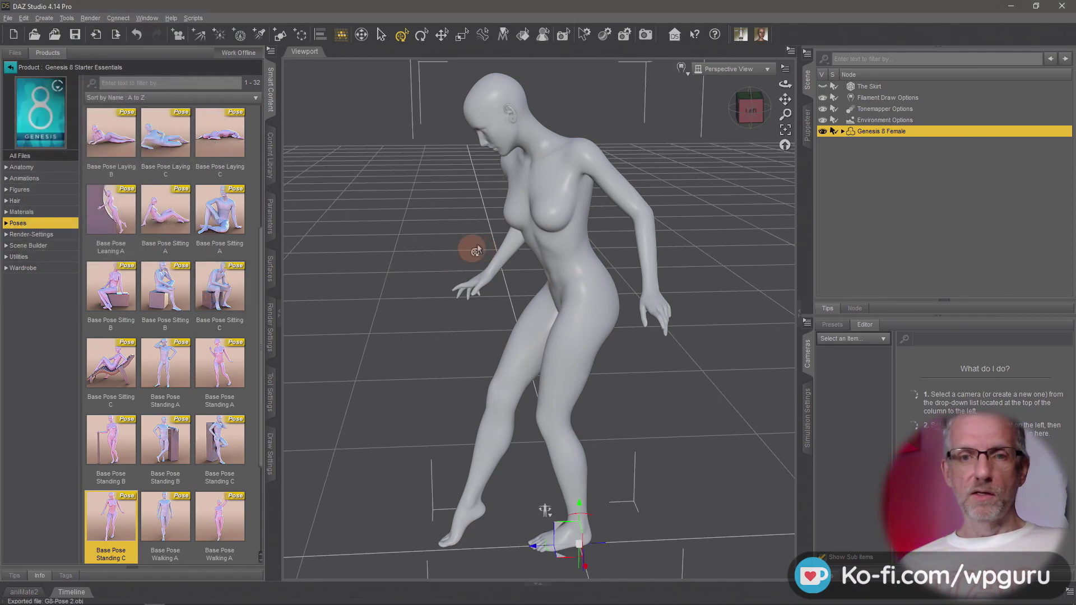
# - In Marvelous Designer, add OBJ file G8-Pose 2.obj from Desktop > DAZ Test
pyautogui.hotkey('alt', 'Tab')
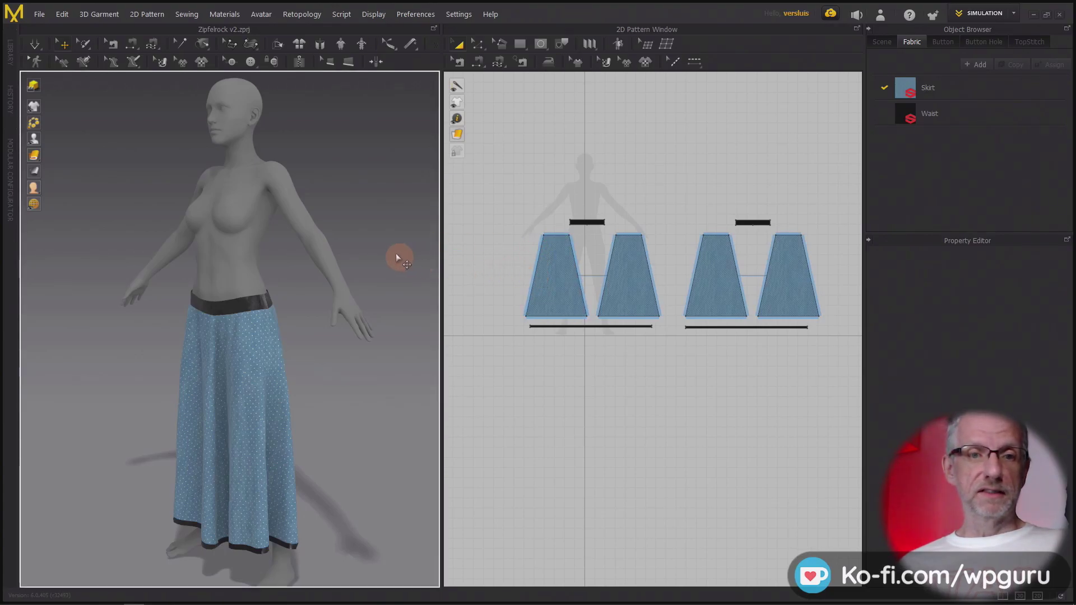
pyautogui.click(41, 14)
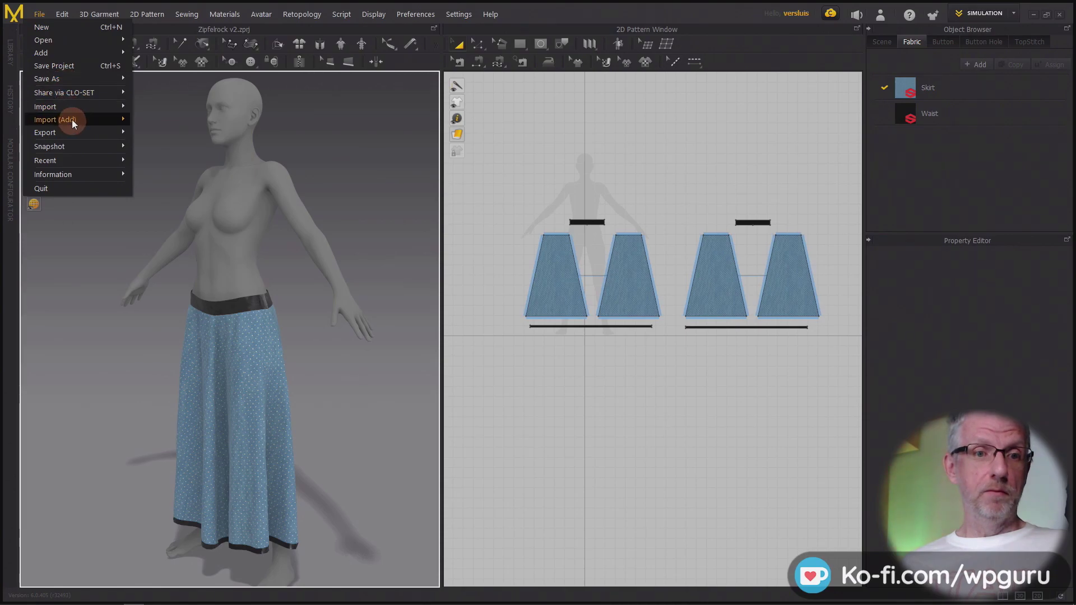
pyautogui.moveTo(73, 123)
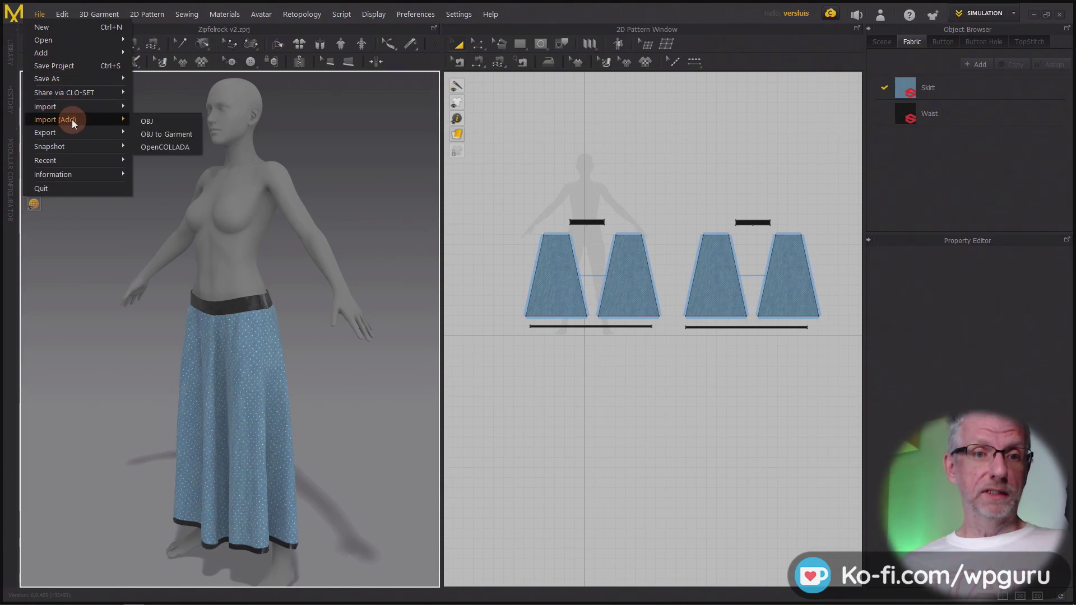
pyautogui.click(157, 120)
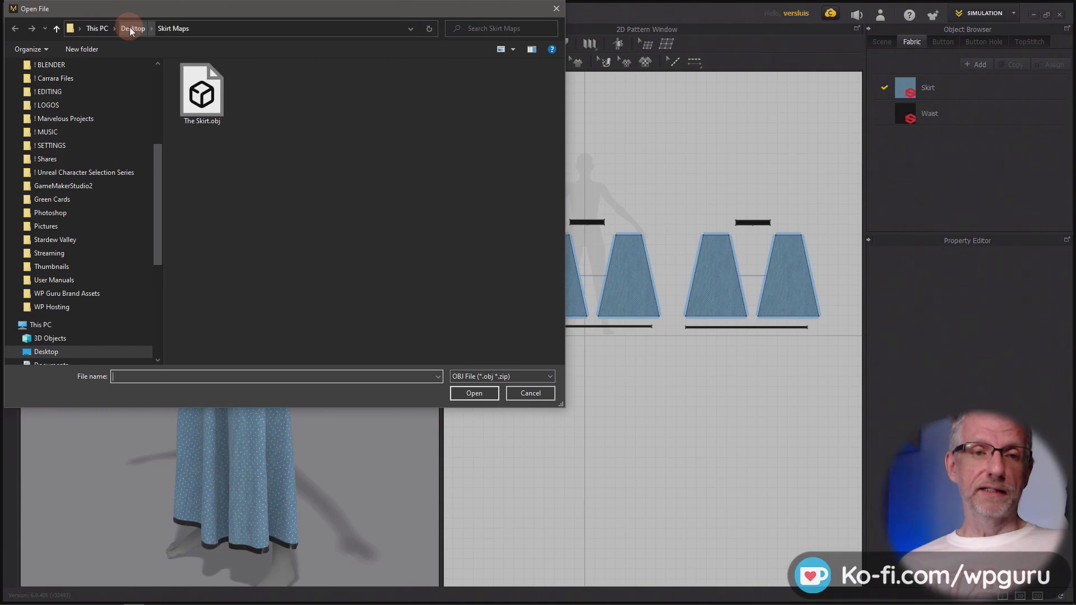
pyautogui.click(130, 27)
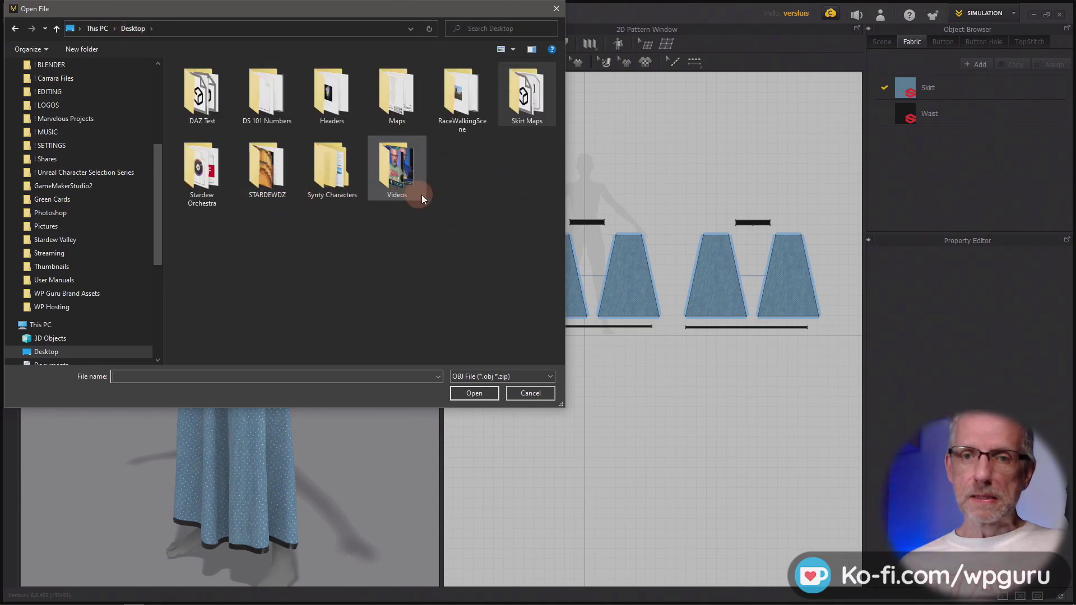
pyautogui.doubleClick(209, 119)
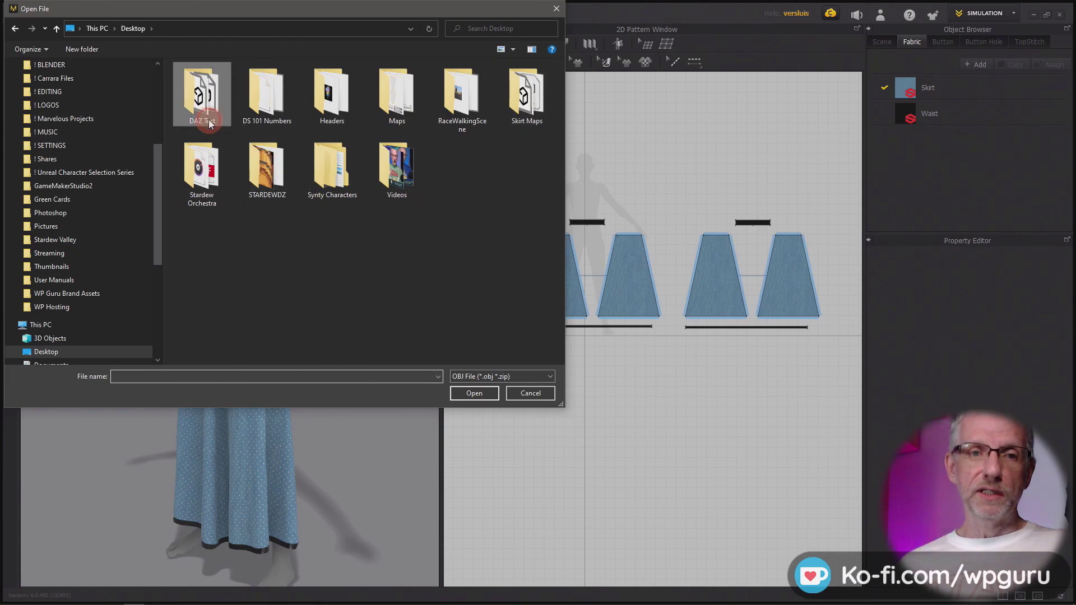
pyautogui.click(332, 224)
pyautogui.click(469, 391)
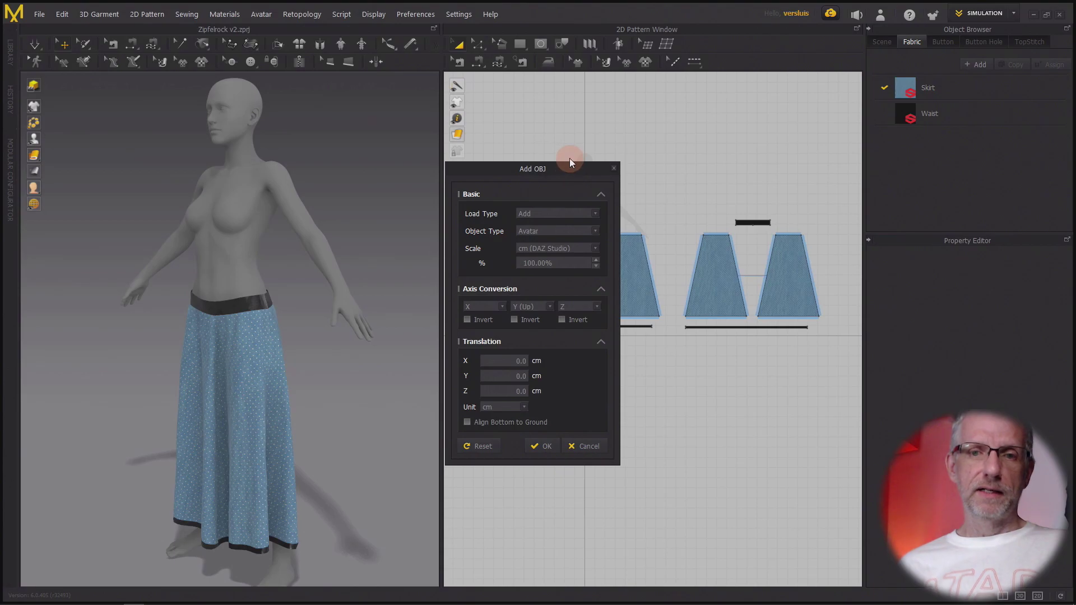
# - Import G8-Pose 2.obj with Load Type Add as a Morph Target with 30 morphing frames
pyautogui.moveTo(569, 166); pyautogui.dragTo(213, 18)
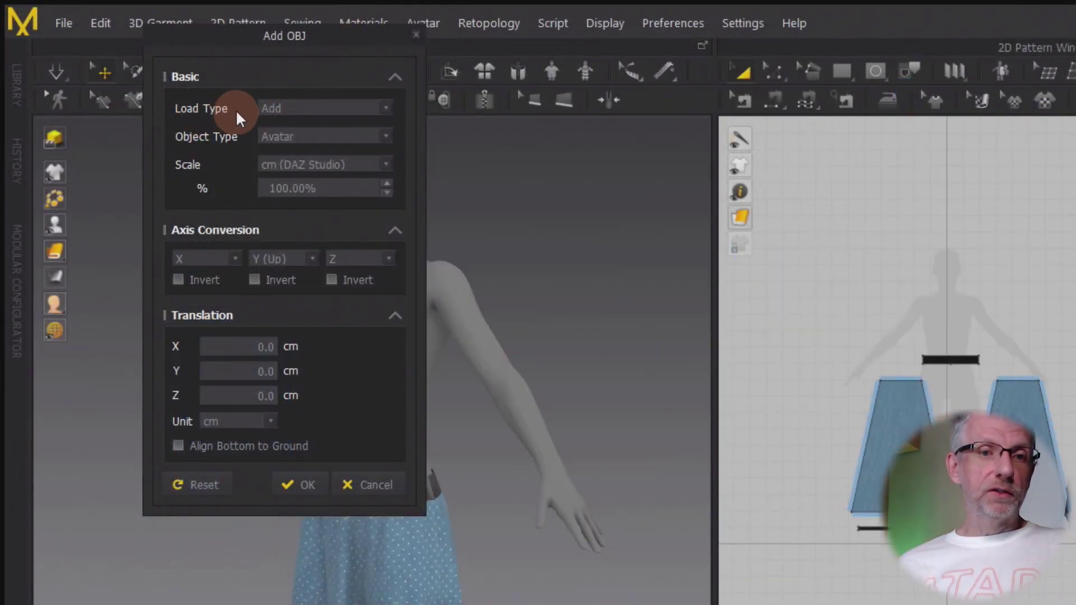
pyautogui.click(336, 108)
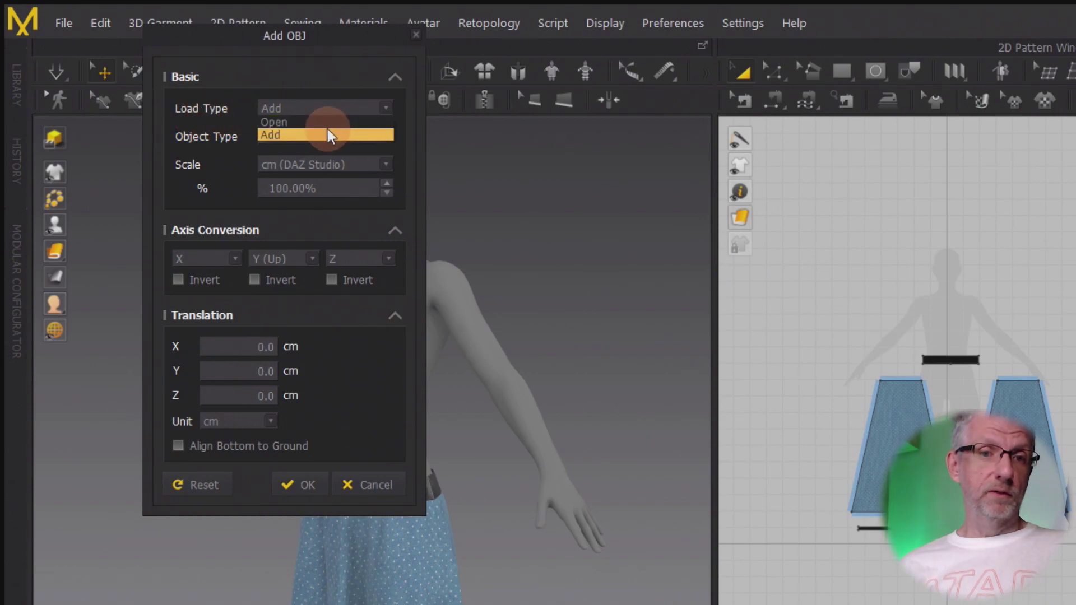
pyautogui.click(327, 130)
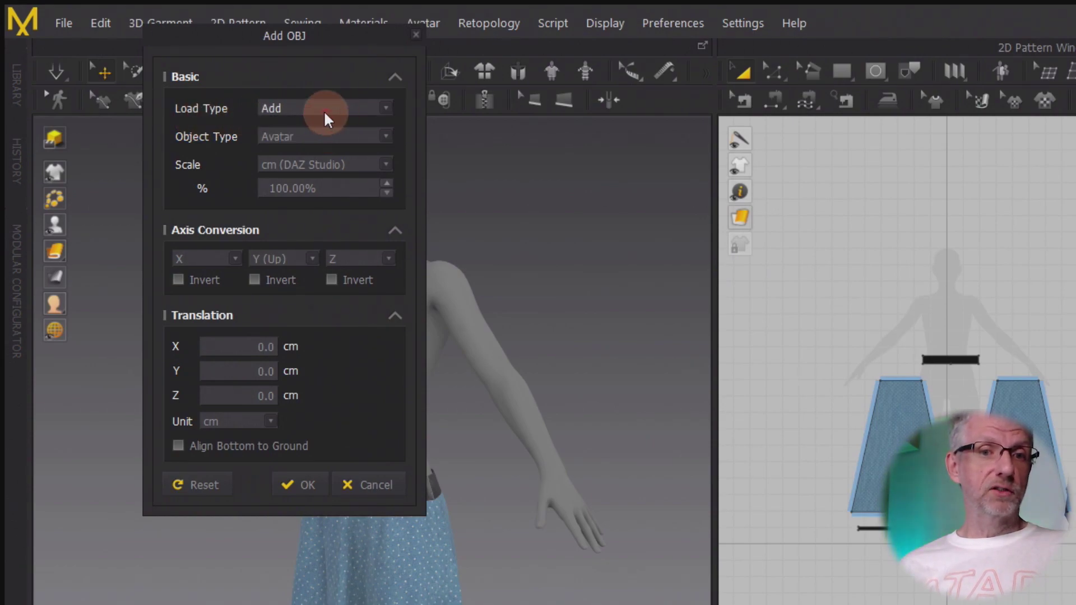
pyautogui.click(368, 135)
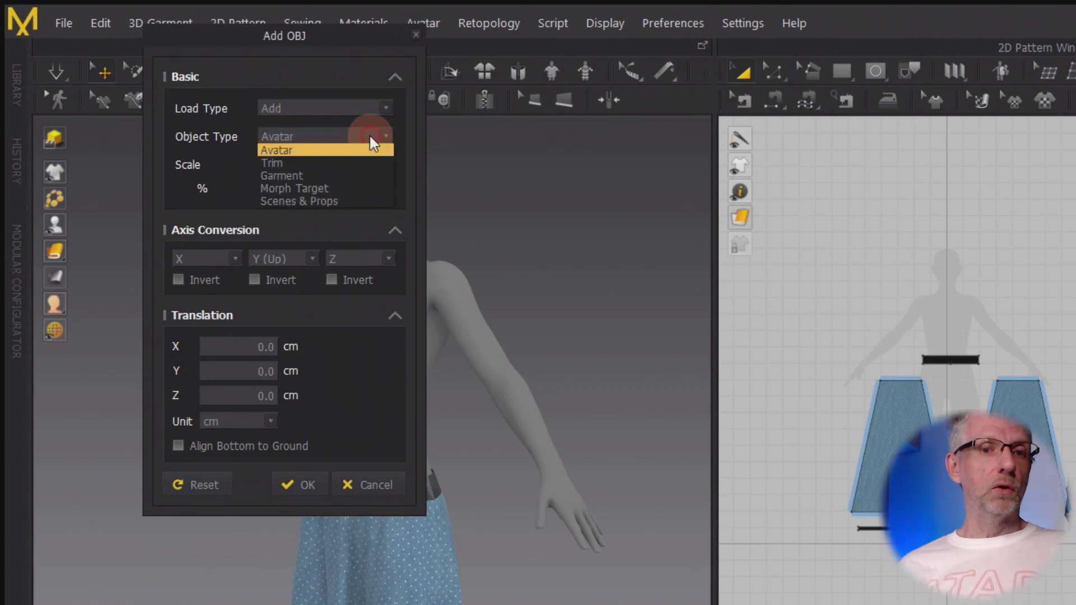
pyautogui.click(362, 189)
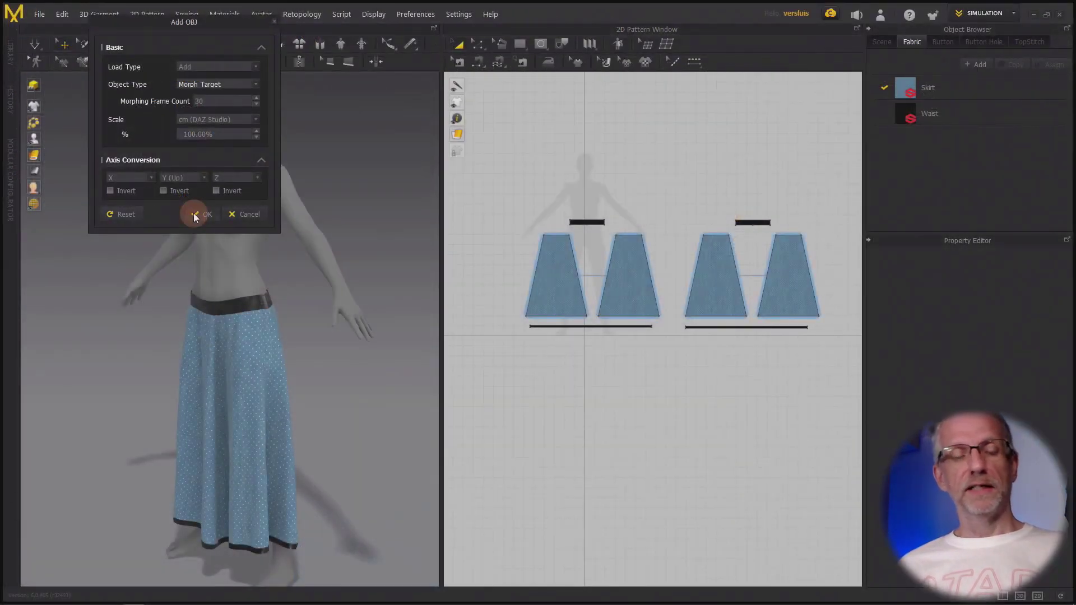
pyautogui.click(201, 214)
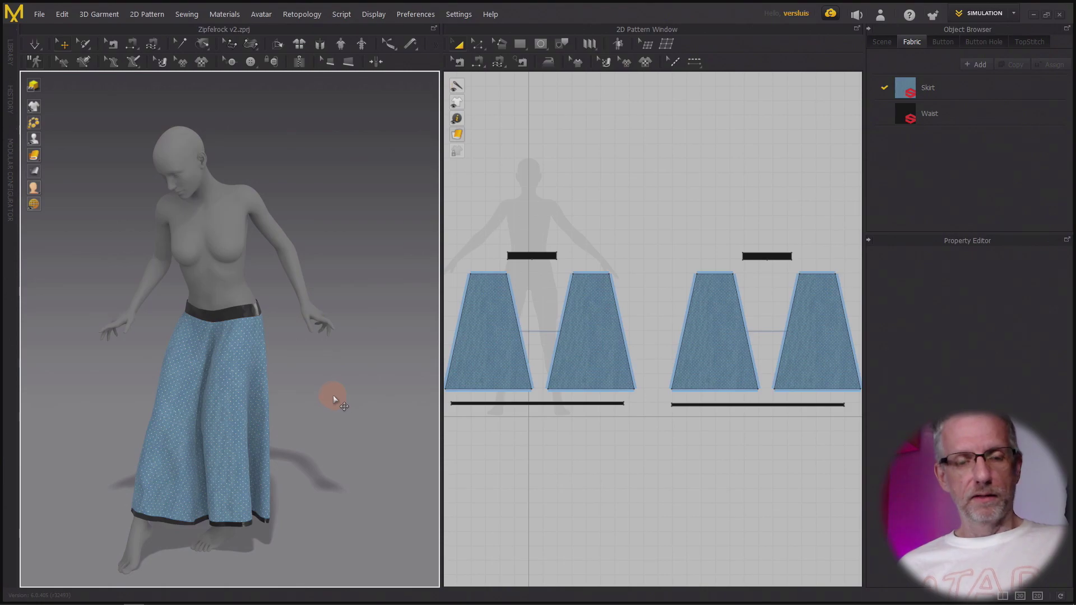
# - Set simulation to Normal (Default) and simulate until the skirt settles on the posed avatar
pyautogui.scroll(5, 274, 420)
pyautogui.scroll(-5, 274, 420)
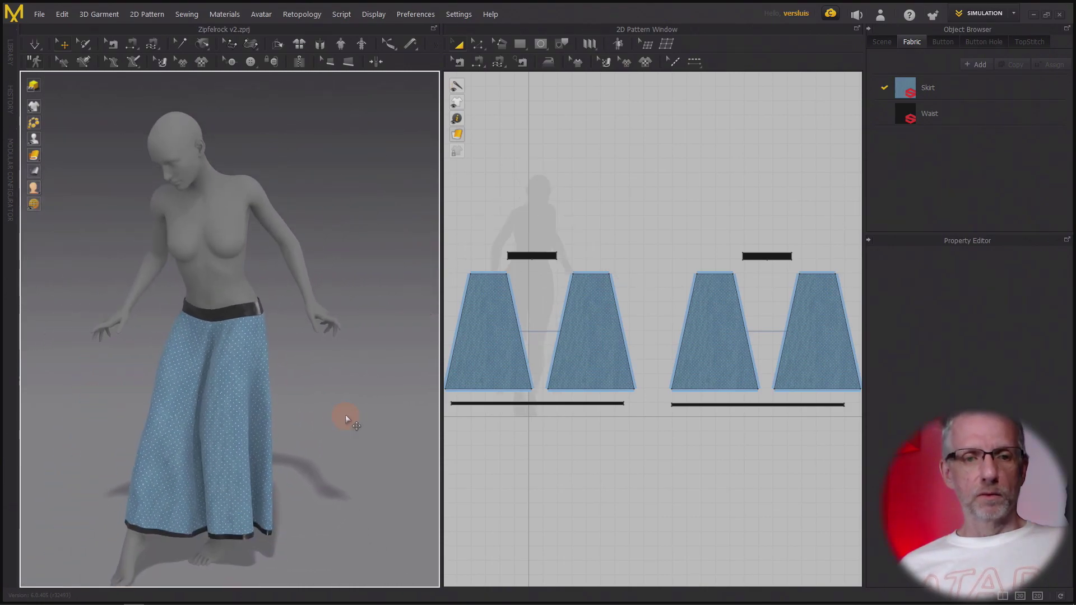
pyautogui.moveTo(353, 416); pyautogui.dragTo(334, 394, button='right')
pyautogui.moveTo(334, 395); pyautogui.dragTo(311, 371, button='middle')
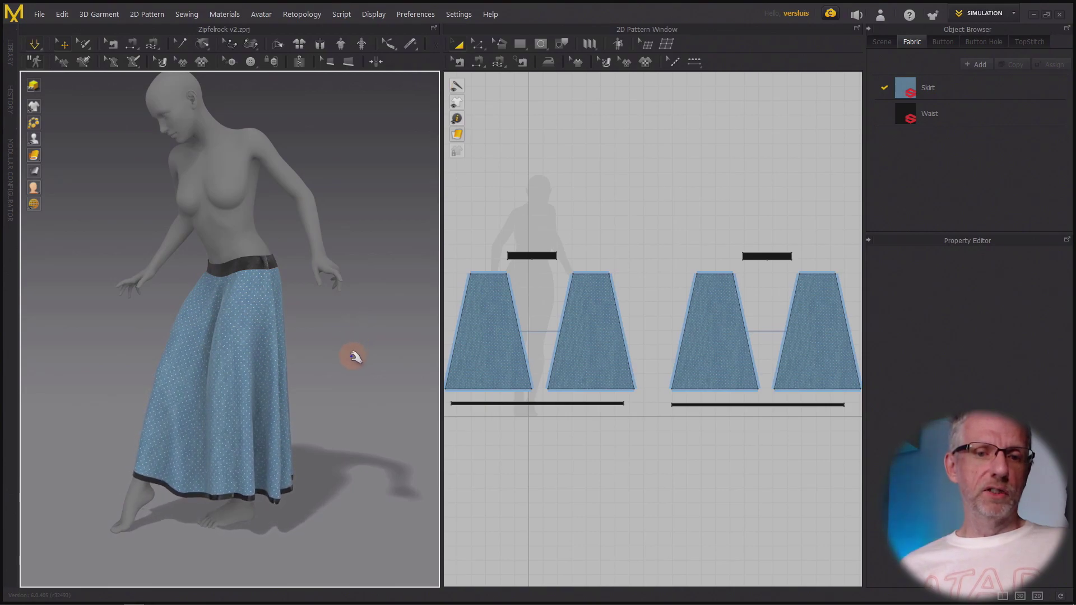
pyautogui.click(31, 46)
pyautogui.click(63, 74)
pyautogui.click(381, 294)
pyautogui.press('space')
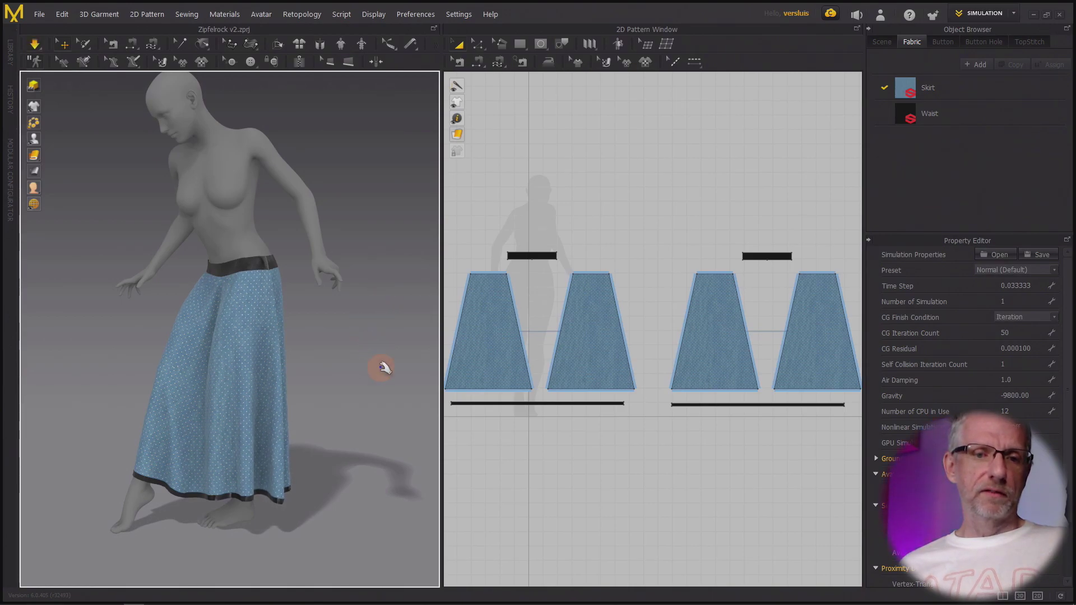
pyautogui.click(365, 217)
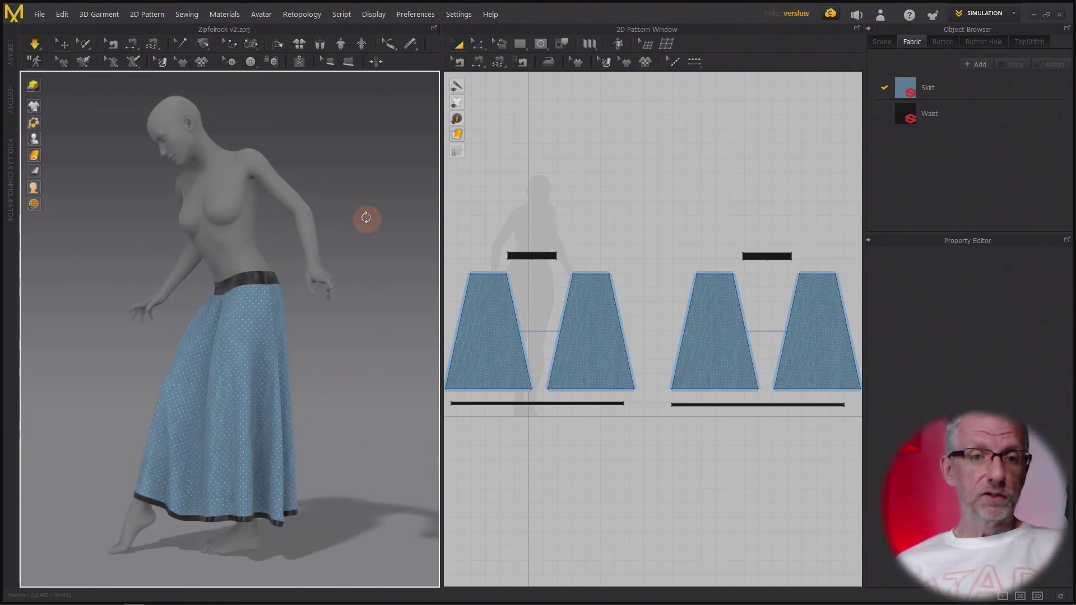
pyautogui.press('space')
# - Marquee-select all the skirt patterns in the 2D pattern view
pyautogui.scroll(-2, 475, 247)
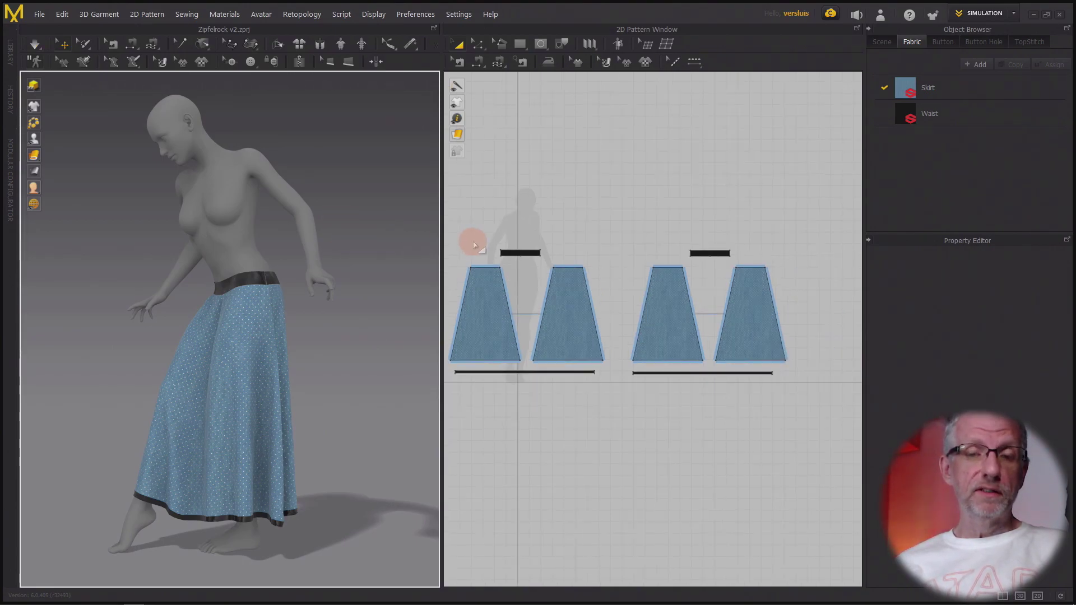
pyautogui.moveTo(475, 247); pyautogui.dragTo(512, 249, button='right')
pyautogui.moveTo(480, 218); pyautogui.dragTo(838, 401)
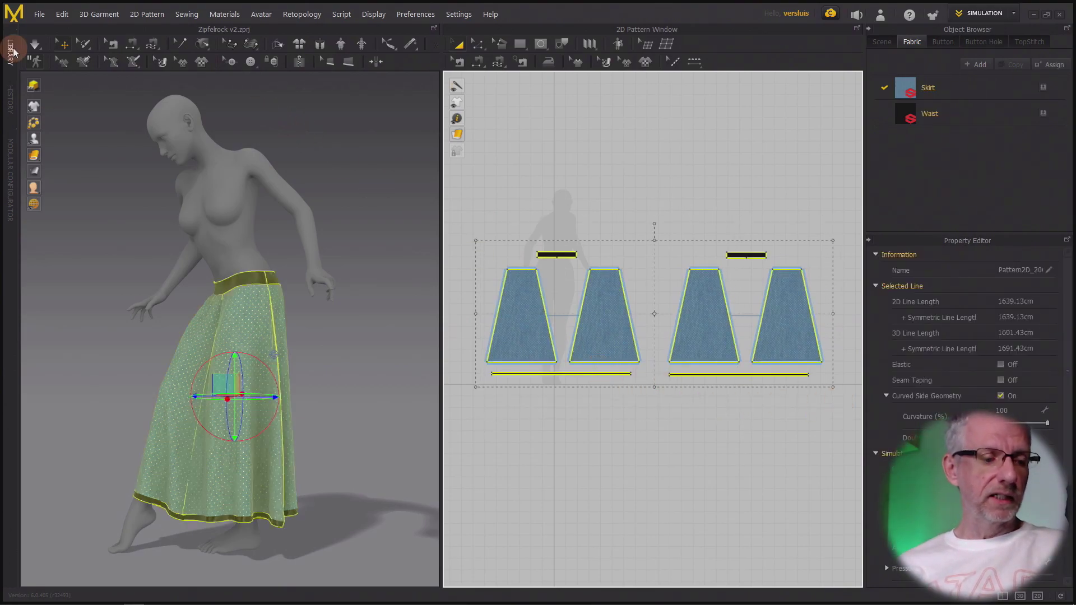
# - Export the selected patterns as OBJ named 'The Skirt - posed' into Desktop > Skirt Maps
pyautogui.click(35, 14)
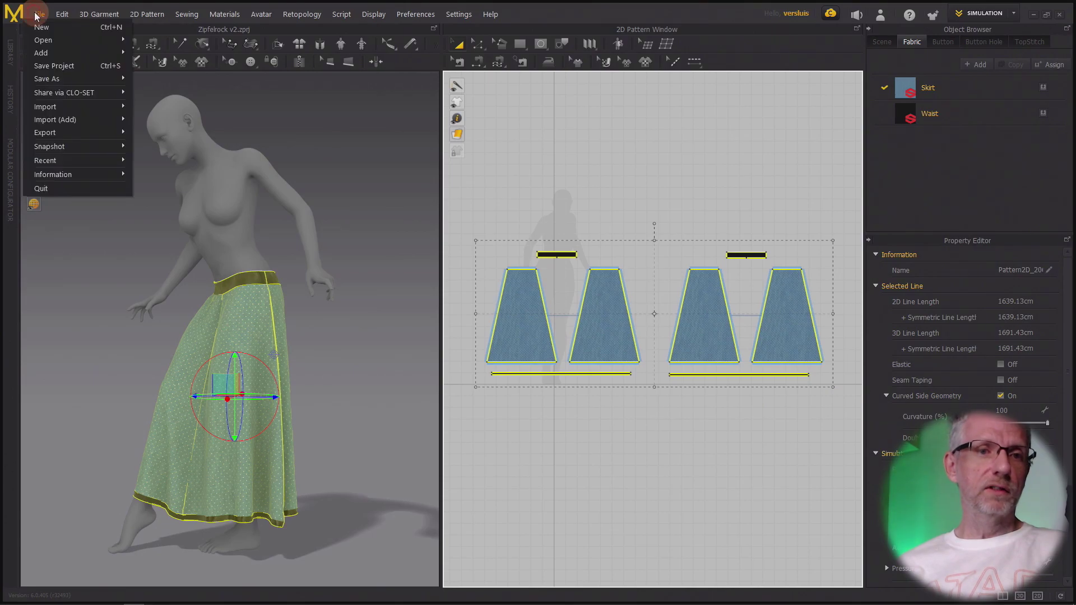
pyautogui.moveTo(93, 132)
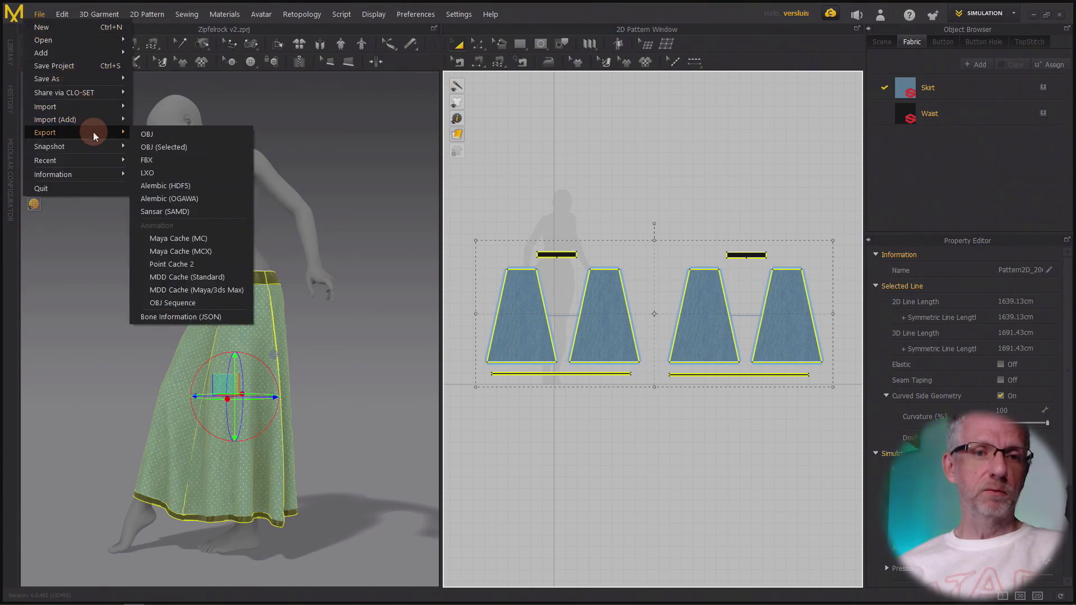
pyautogui.click(178, 145)
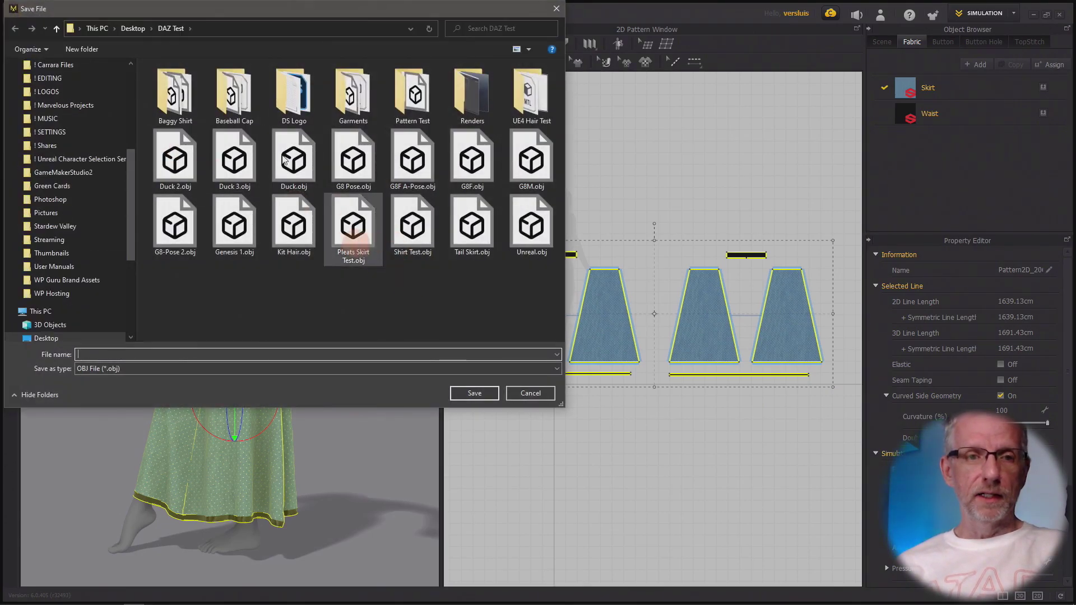
pyautogui.click(57, 29)
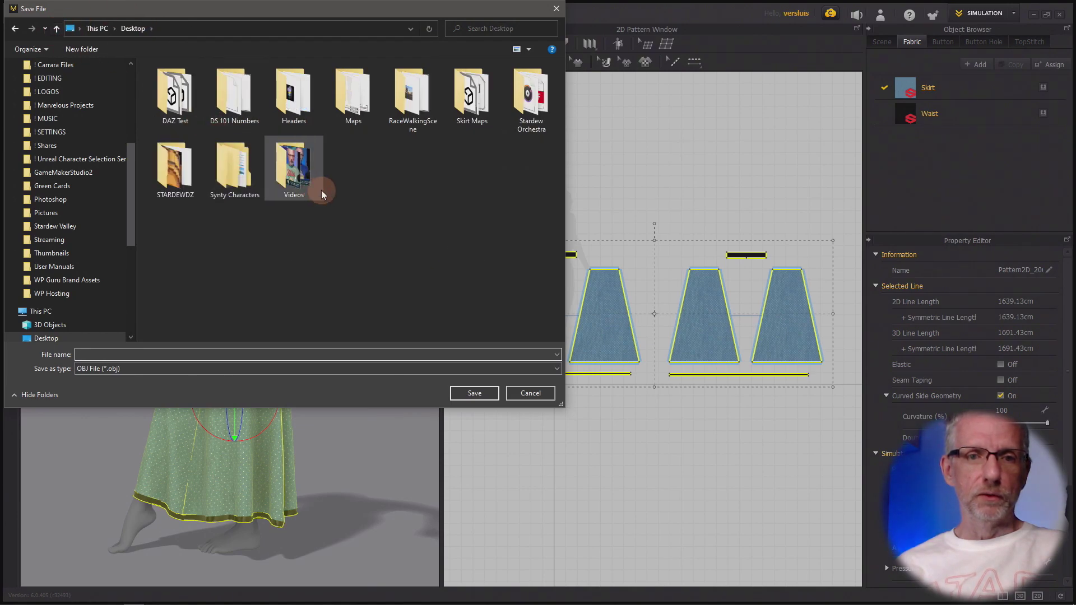
pyautogui.doubleClick(486, 115)
pyautogui.click(234, 353)
pyautogui.write('The Skirt')
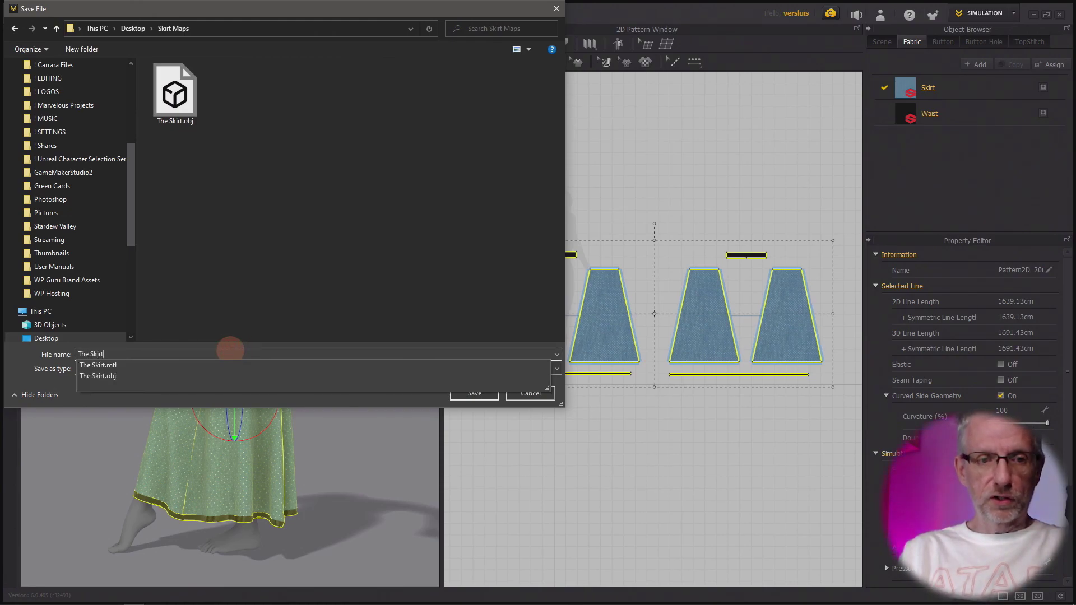
pyautogui.write(' - posed')
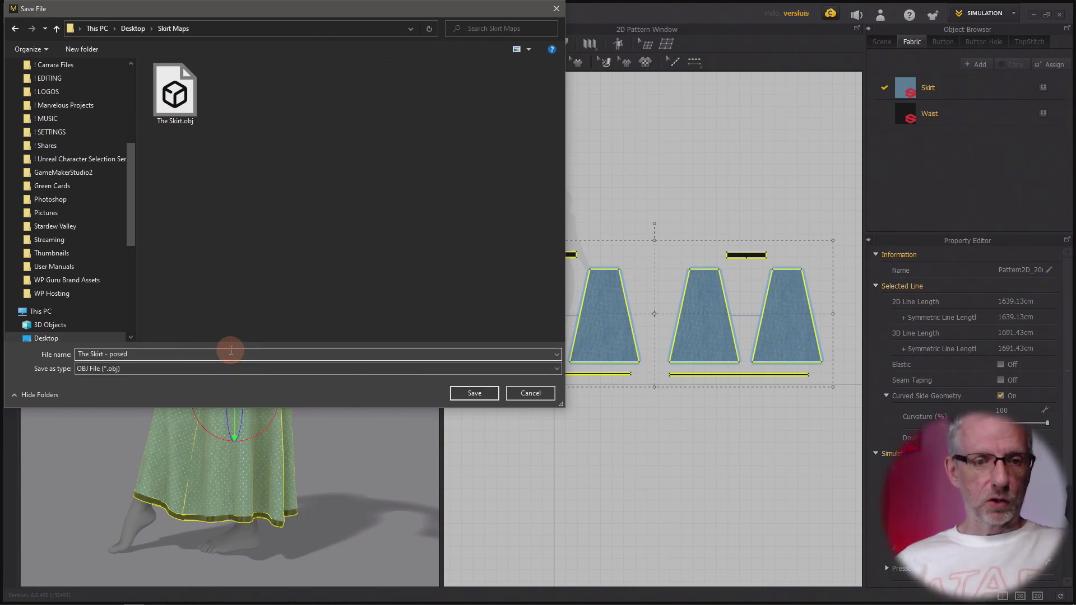
pyautogui.click(481, 393)
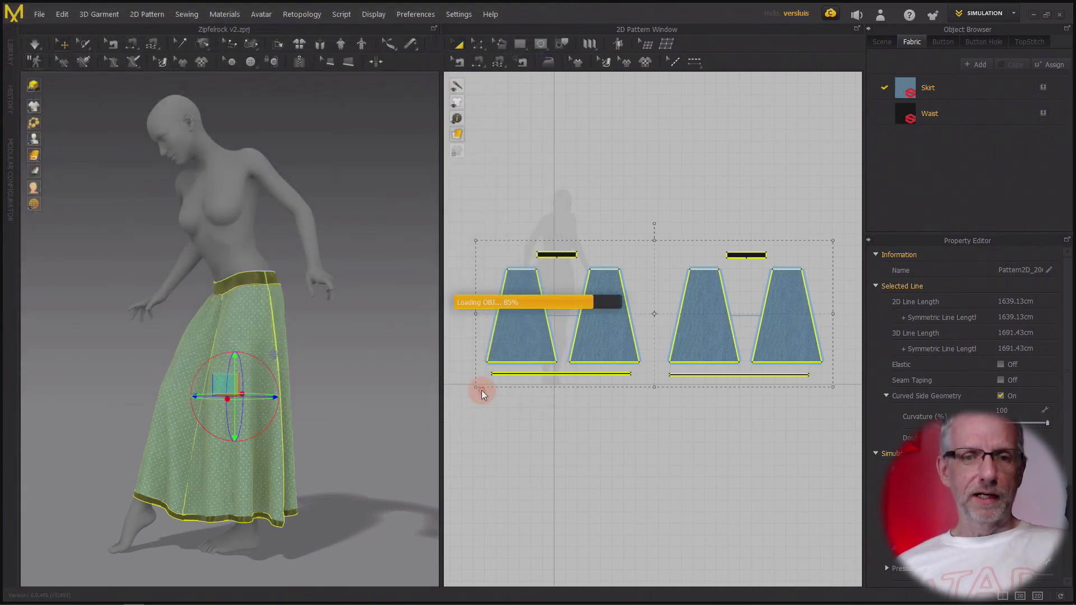
pyautogui.moveTo(583, 107); pyautogui.dragTo(289, 39)
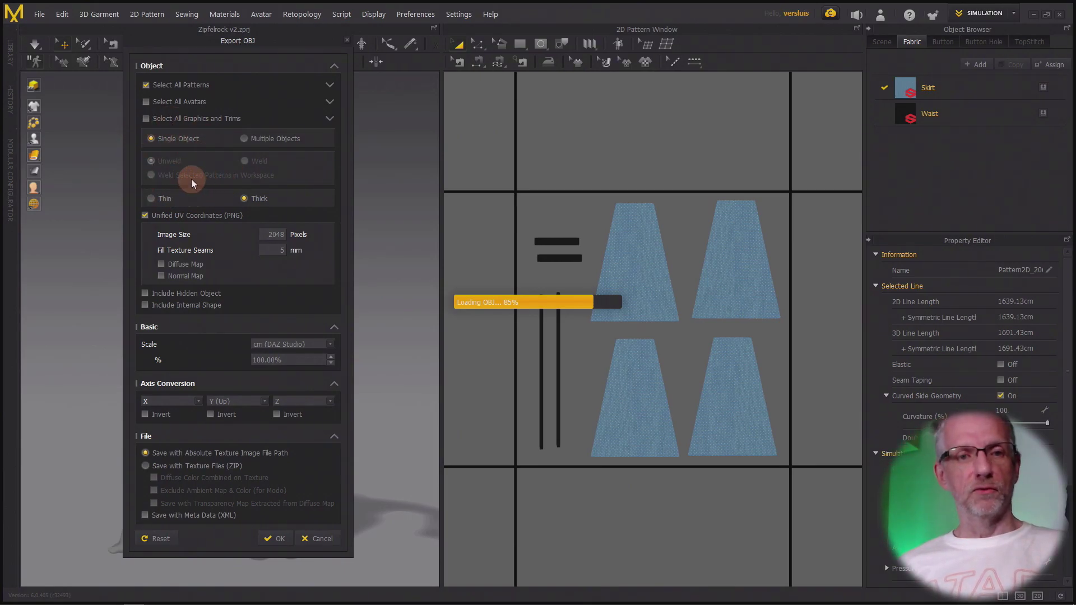
pyautogui.click(151, 199)
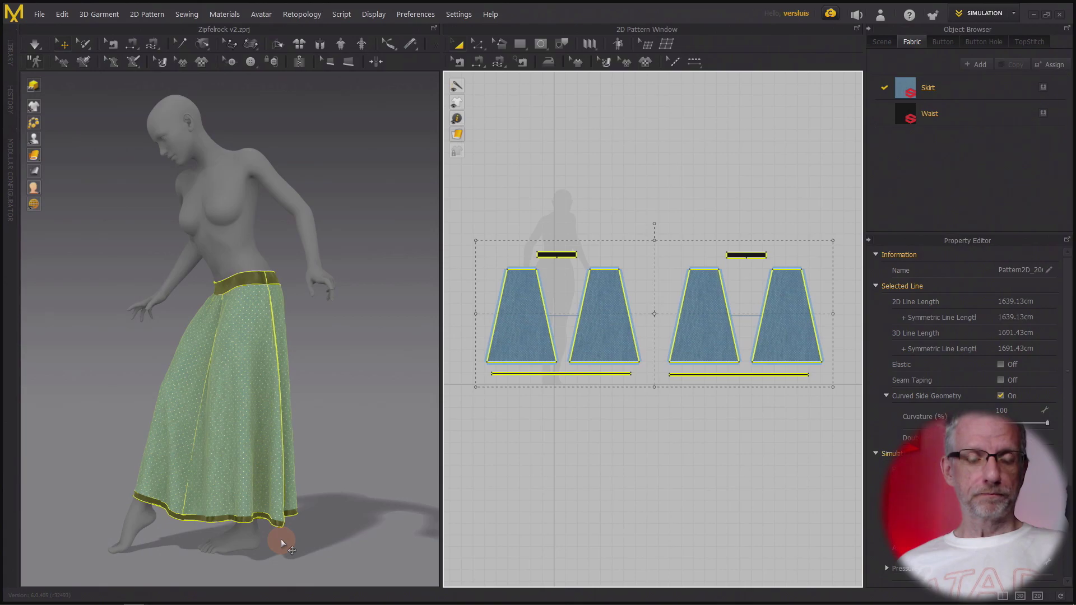
# - Back in DAZ Studio, unhide and select The Skirt, then orbit to the figure's feet
pyautogui.hotkey('alt', 'Tab')
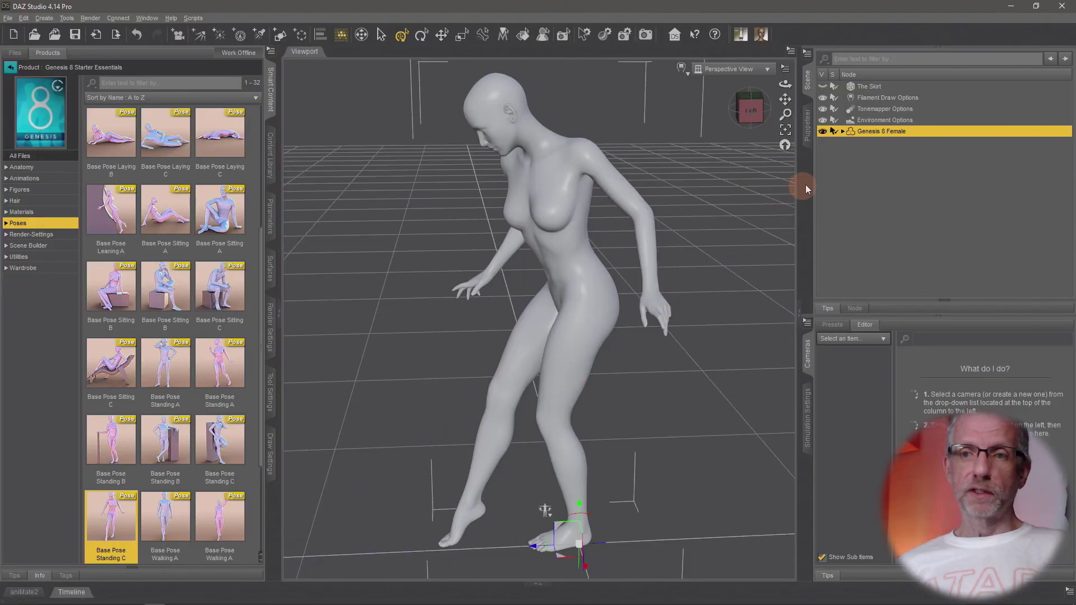
pyautogui.click(823, 87)
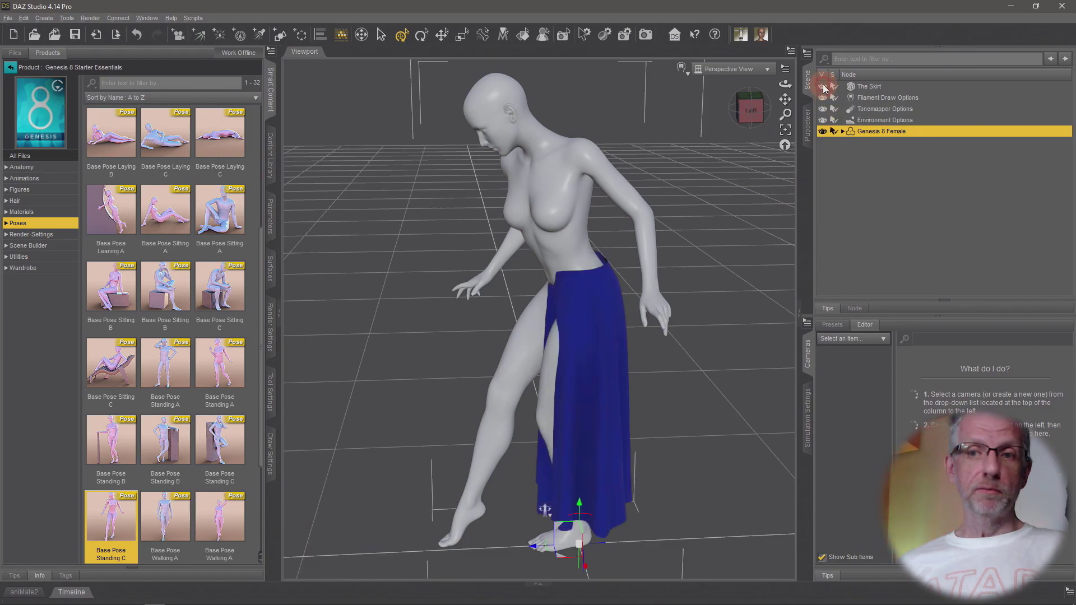
pyautogui.click(869, 87)
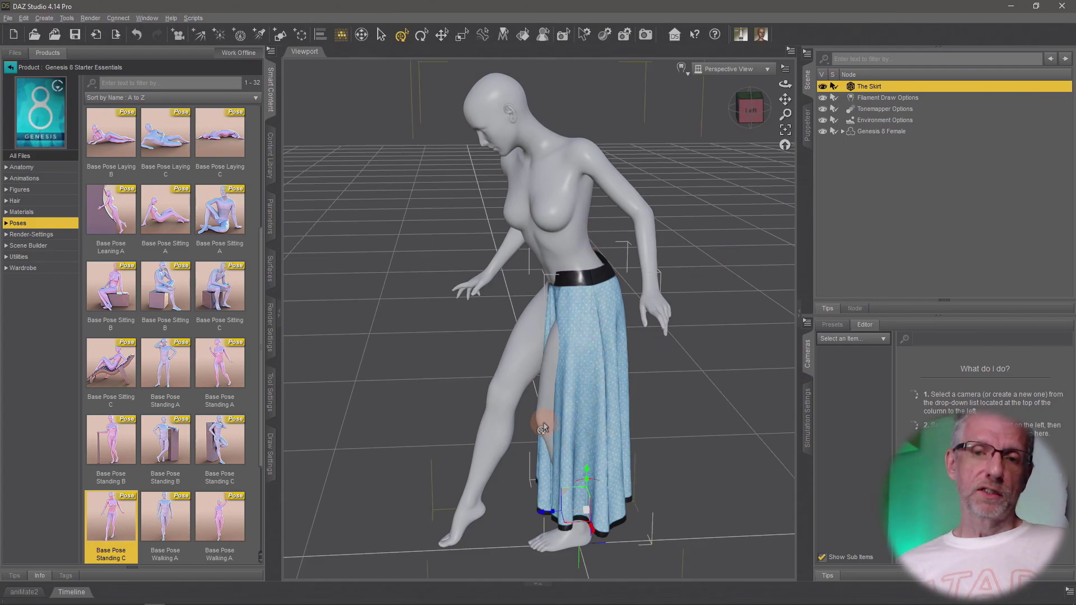
pyautogui.moveTo(548, 418); pyautogui.dragTo(544, 421)
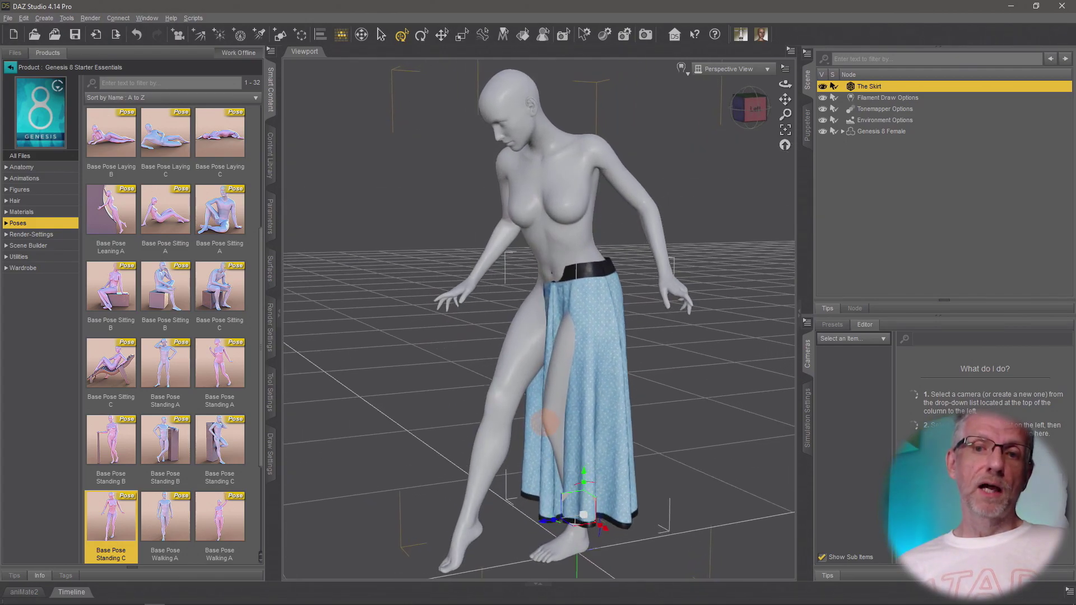
pyautogui.scroll(3, 542, 429)
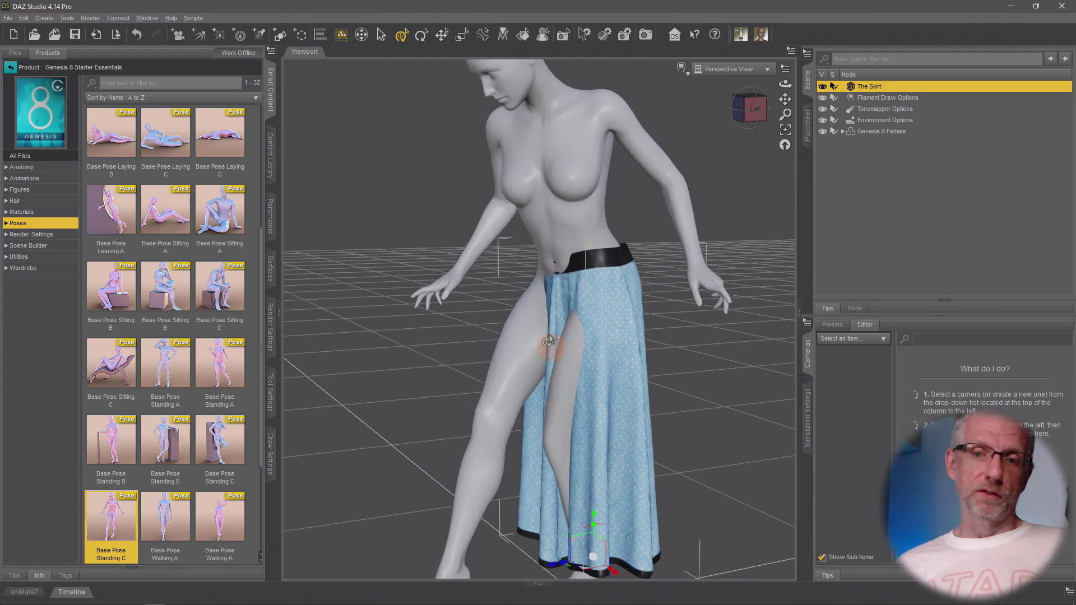
pyautogui.moveTo(520, 397); pyautogui.dragTo(725, 255, button='middle')
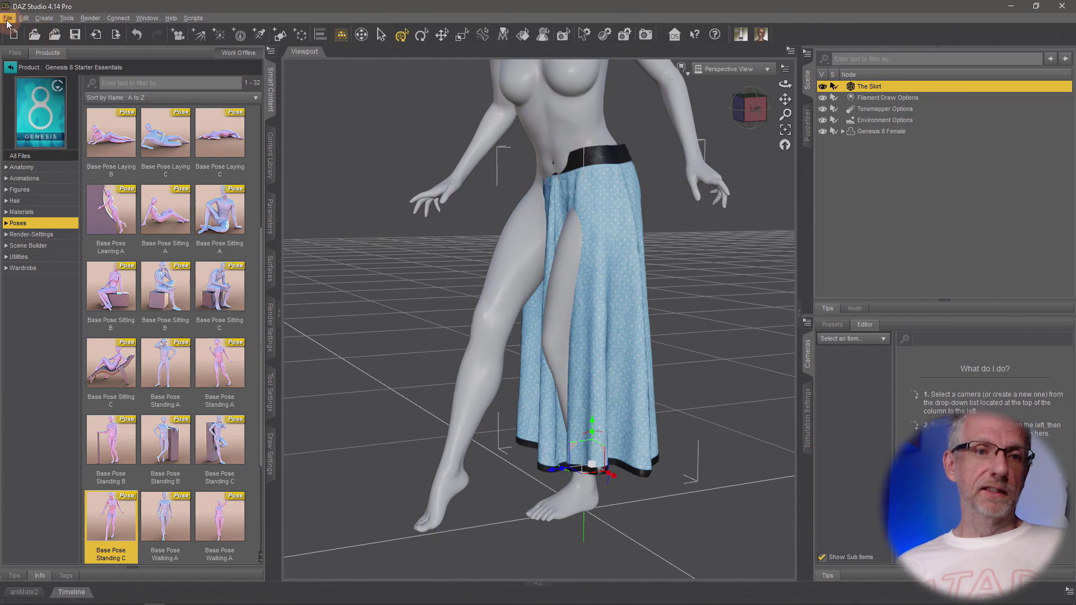
# - Open Morph Loader Pro from Edit > Object and move its window off the skirt
pyautogui.click(24, 18)
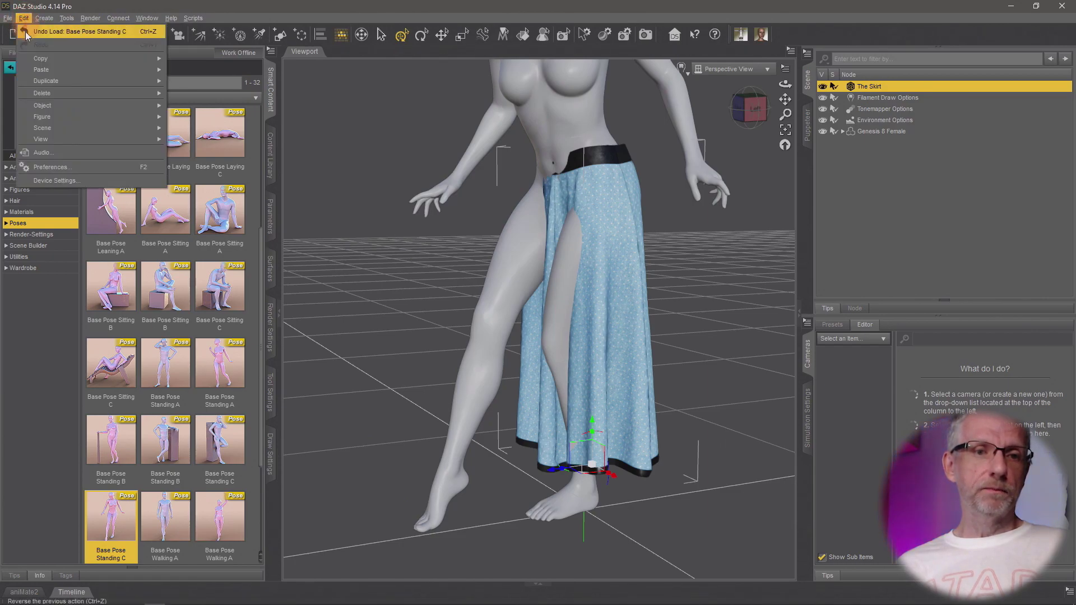
pyautogui.moveTo(94, 105)
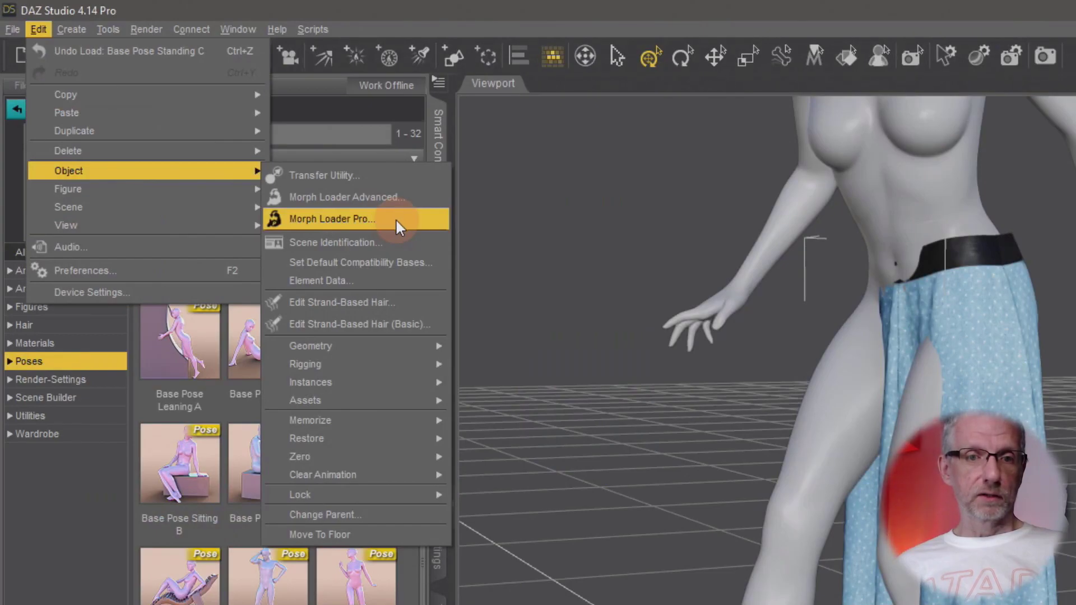
pyautogui.click(395, 219)
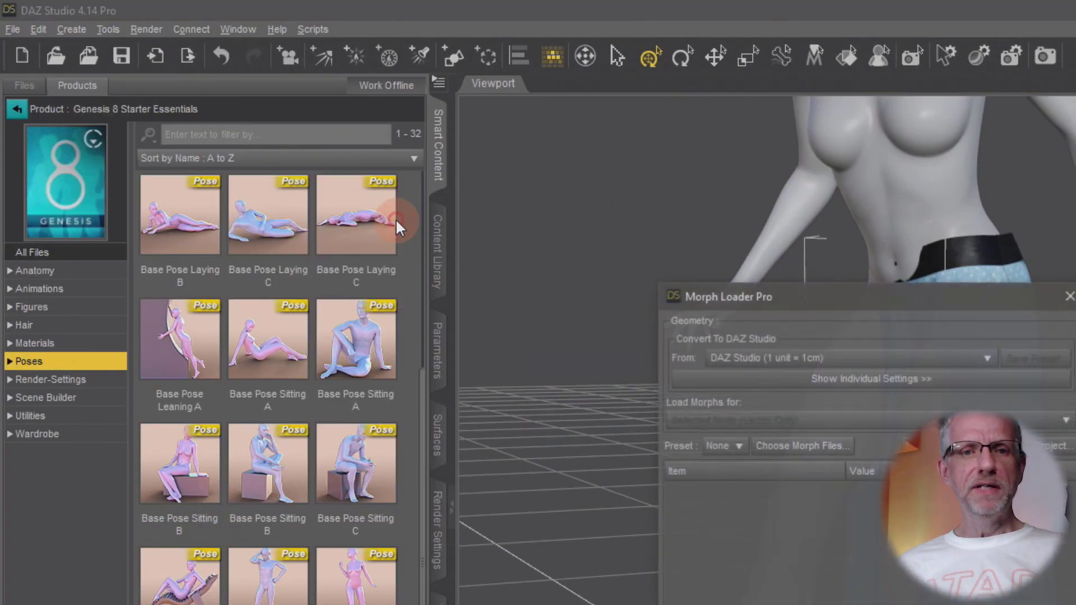
pyautogui.moveTo(519, 186); pyautogui.dragTo(221, 30)
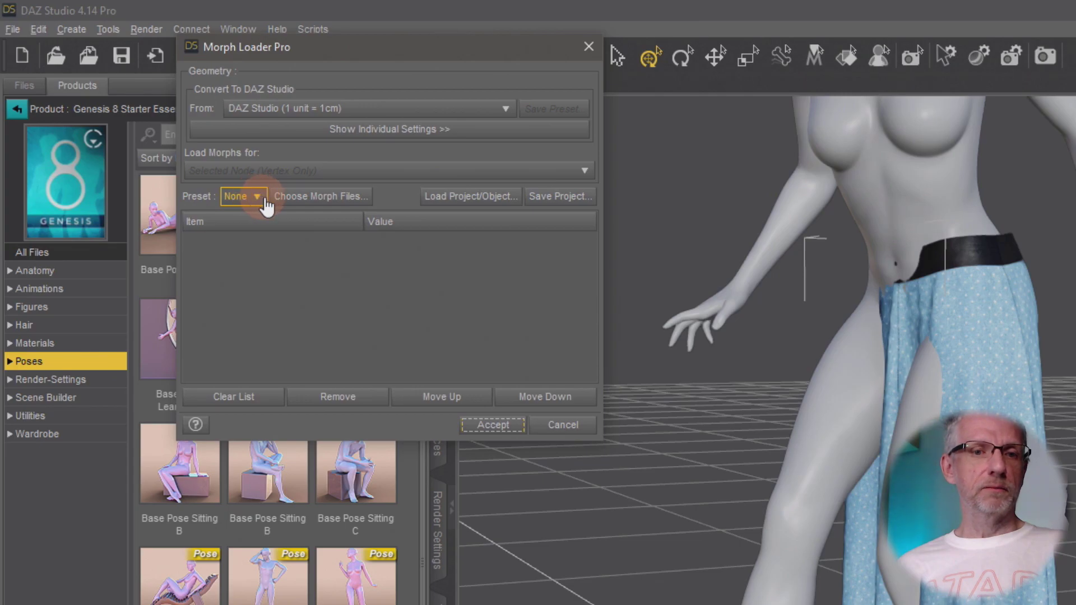
# - Choose The Skirt - posed.obj from Desktop > Skirt Maps and accept to create the morph
pyautogui.click(344, 195)
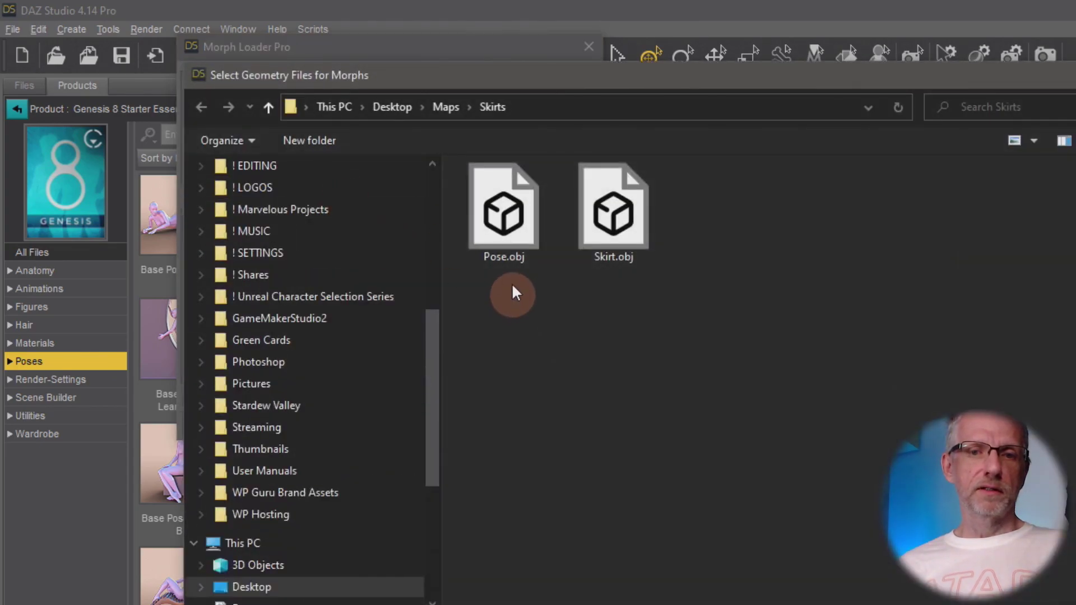
pyautogui.click(446, 106)
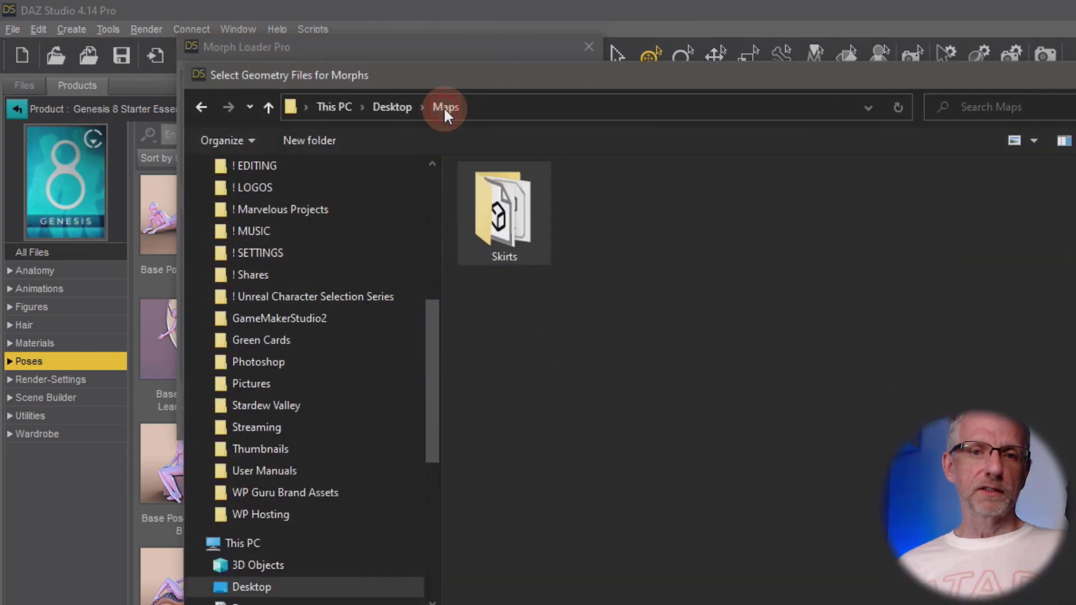
pyautogui.click(397, 106)
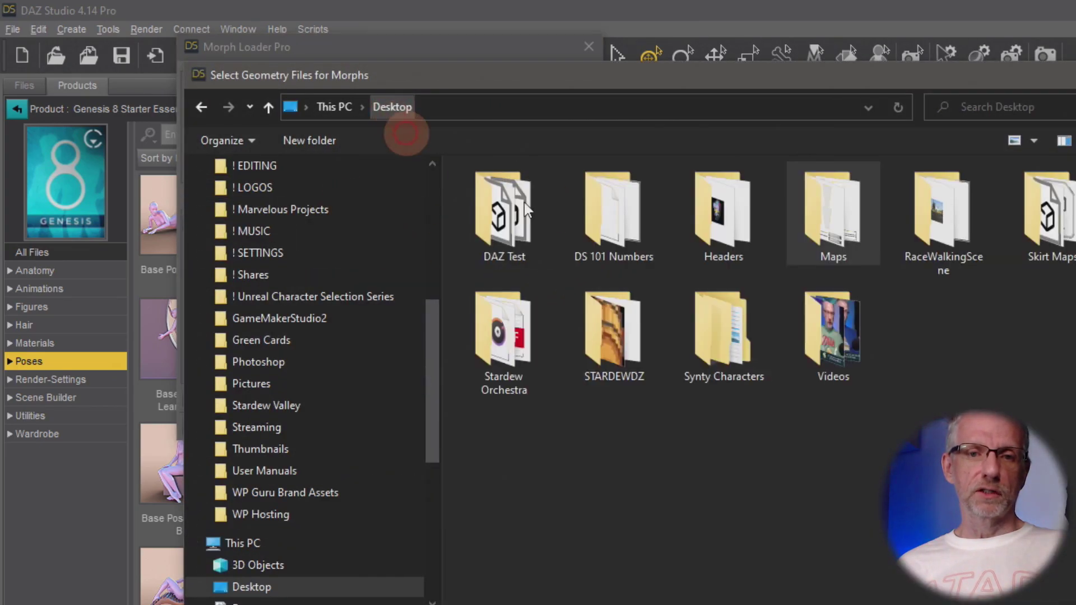
pyautogui.doubleClick(1013, 218)
pyautogui.click(504, 224)
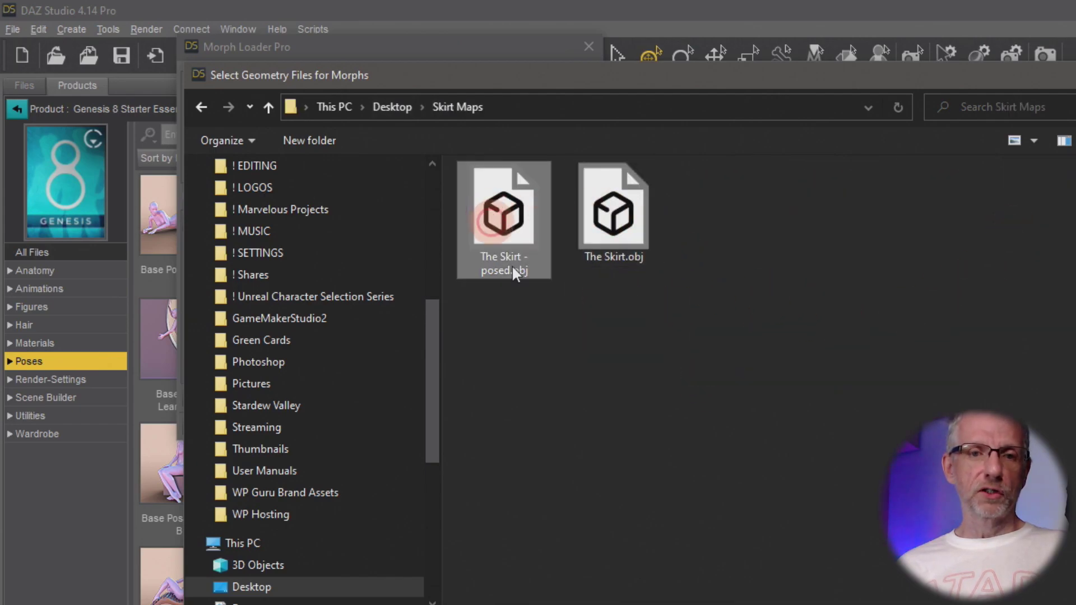
pyautogui.press('Return')
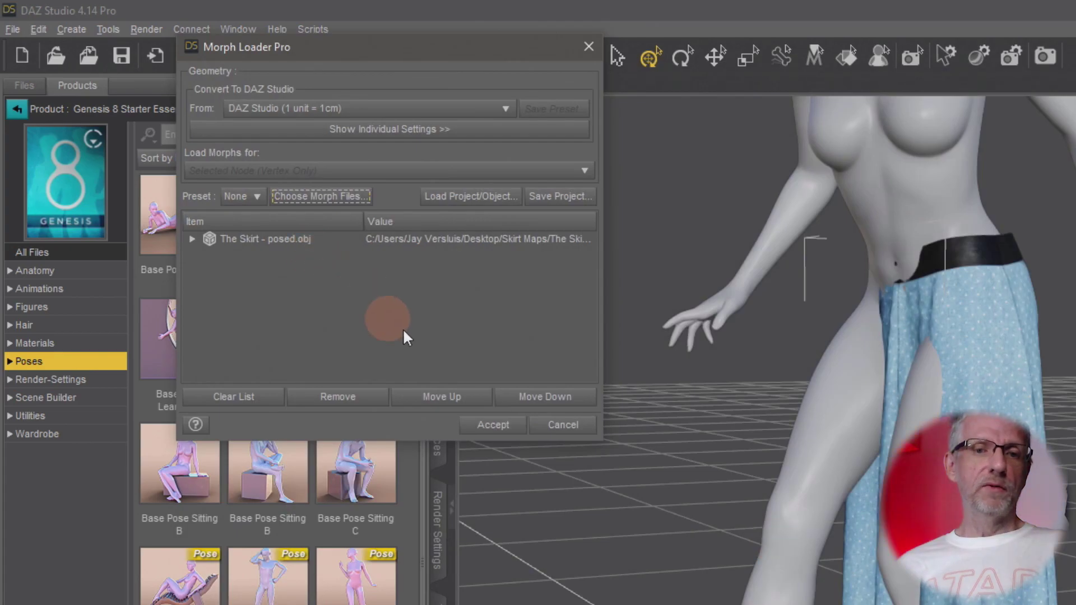
pyautogui.click(493, 426)
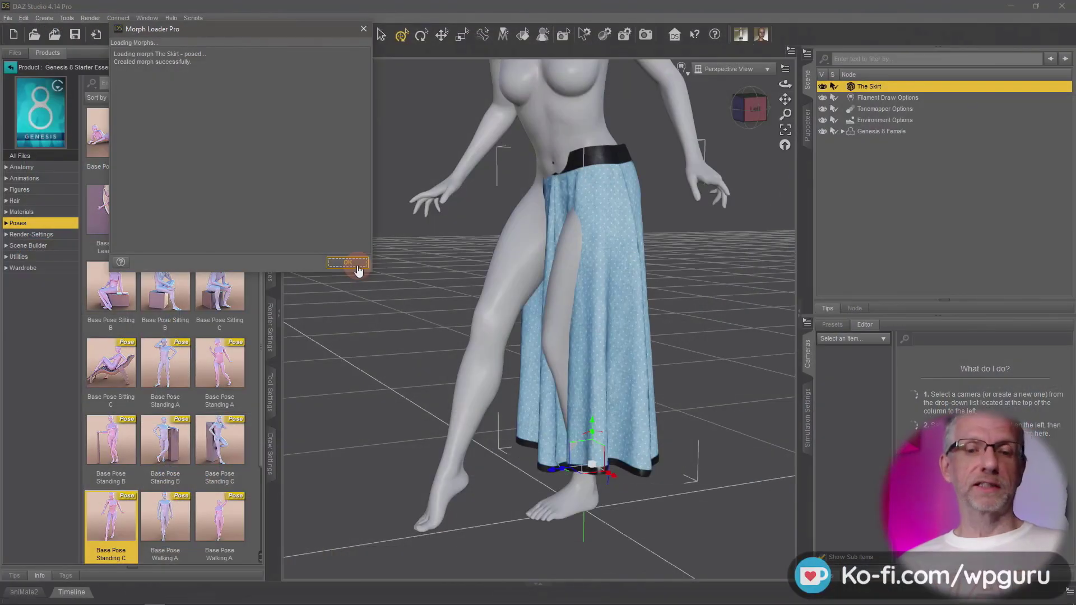
# - Dismiss the load report and list the skirt's Morphs group in the Parameters pane
pyautogui.click(357, 269)
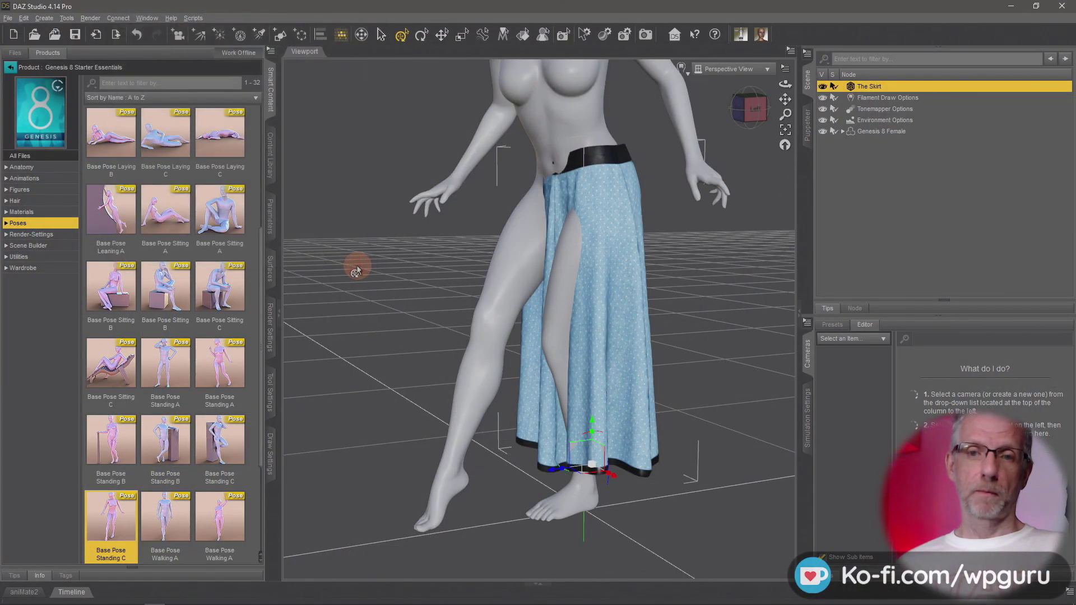
pyautogui.keyDown('alt'); pyautogui.moveTo(622, 339); pyautogui.dragTo(622, 339); pyautogui.keyUp('alt')
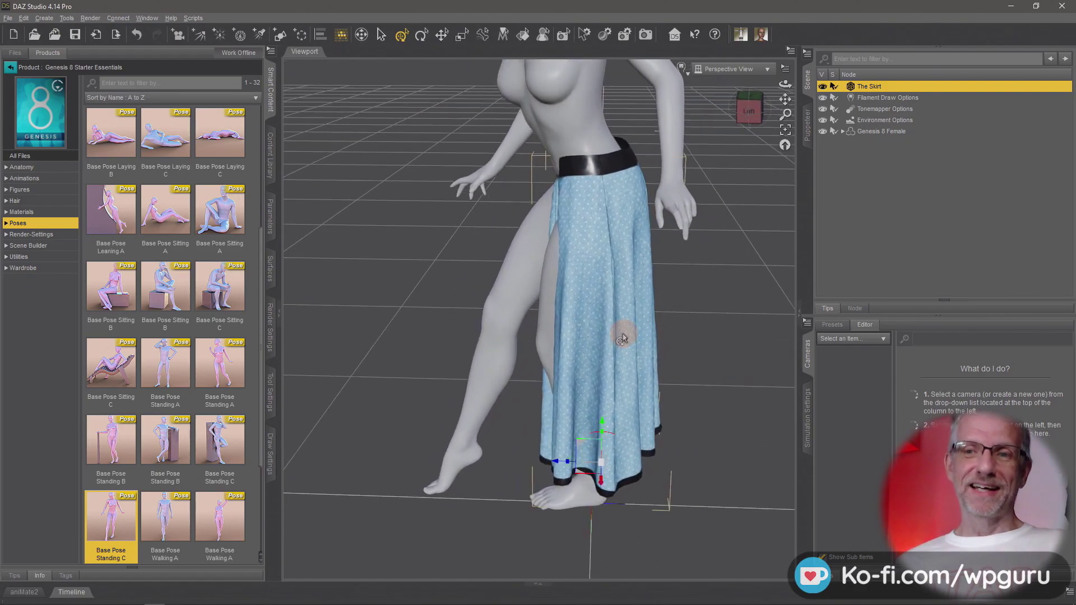
pyautogui.click(271, 217)
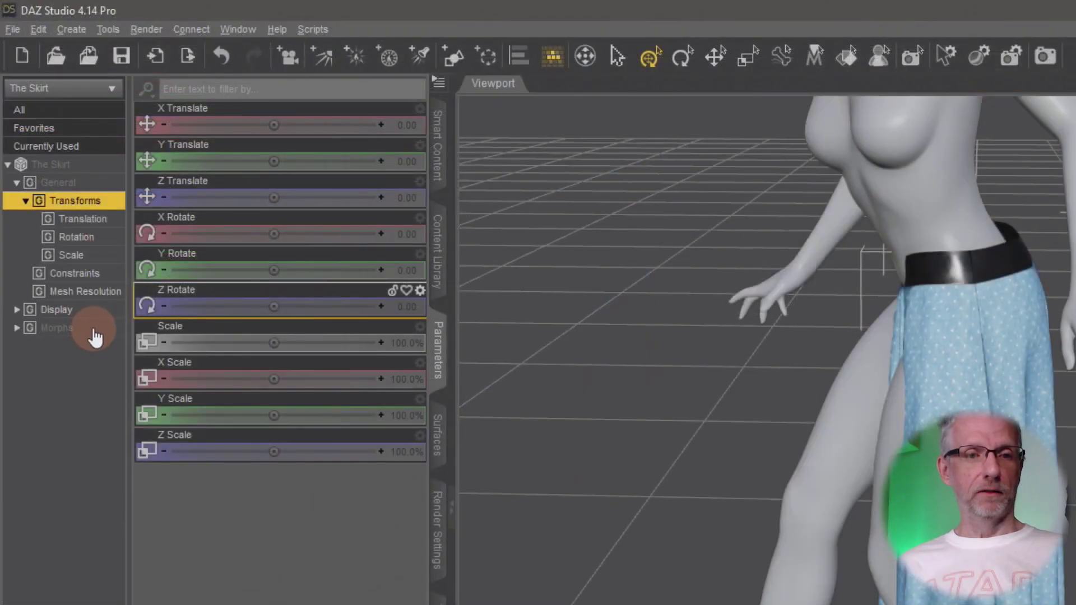
pyautogui.click(93, 334)
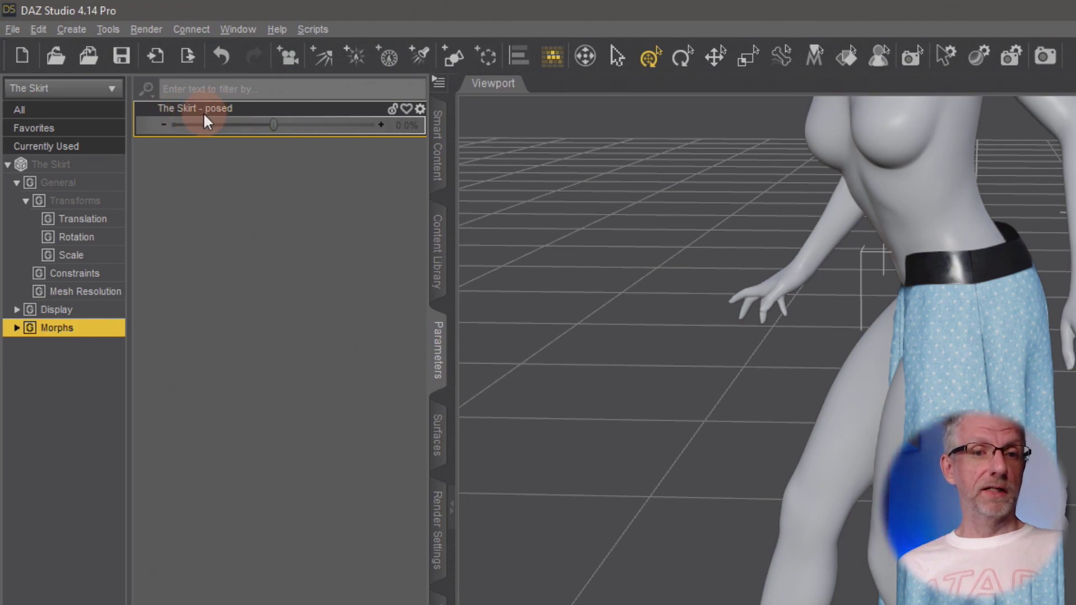
# - Inspect The Skirt - posed morph's Parameter Settings and cancel without changes
pyautogui.click(419, 110)
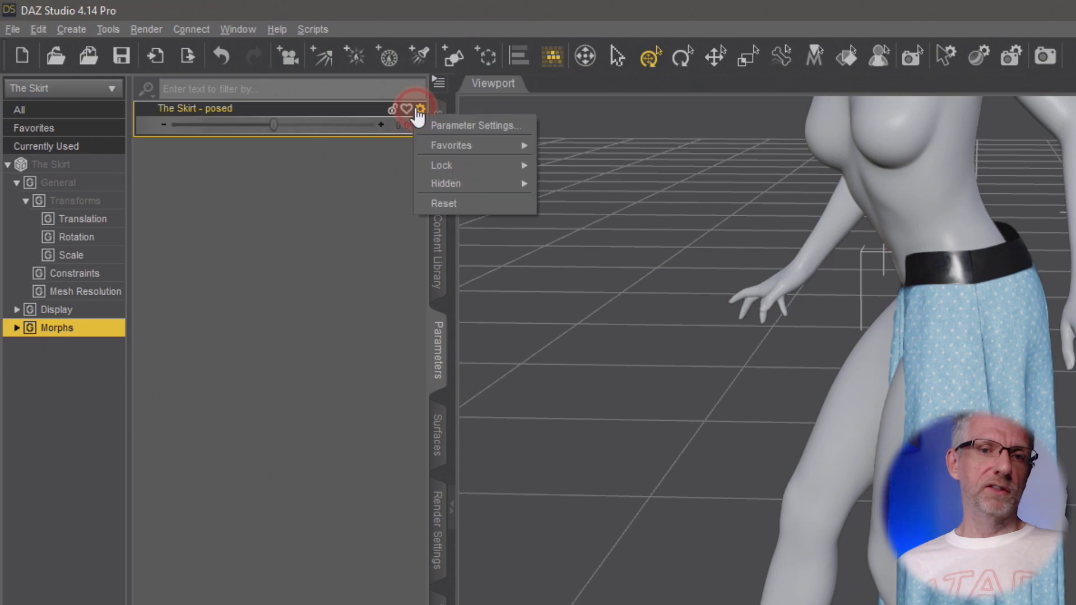
pyautogui.click(455, 122)
pyautogui.moveTo(597, 174); pyautogui.dragTo(357, 108)
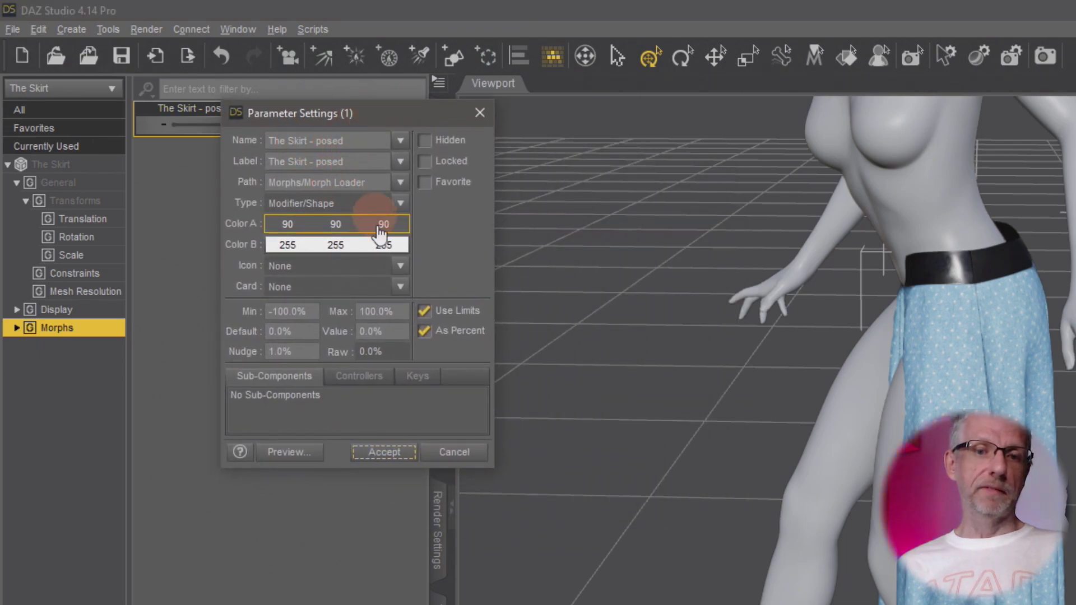
pyautogui.click(450, 457)
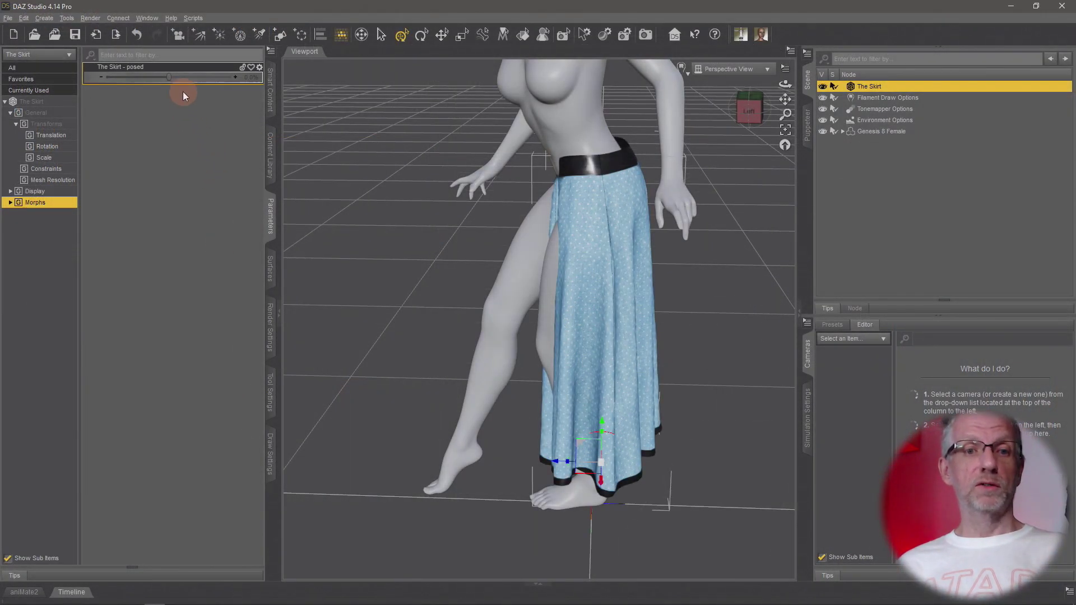
# - Dial The Skirt - posed morph to 100% and orbit closer to inspect the draped skirt
pyautogui.moveTo(169, 78); pyautogui.dragTo(278, 101)
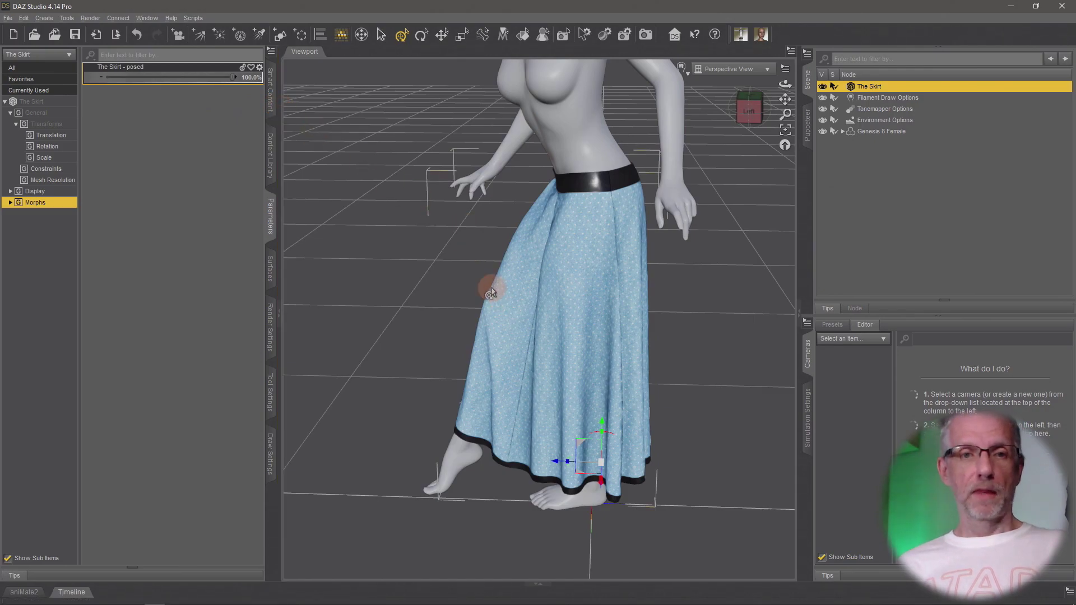
pyautogui.keyDown('alt'); pyautogui.moveTo(443, 269); pyautogui.dragTo(534, 355); pyautogui.keyUp('alt')
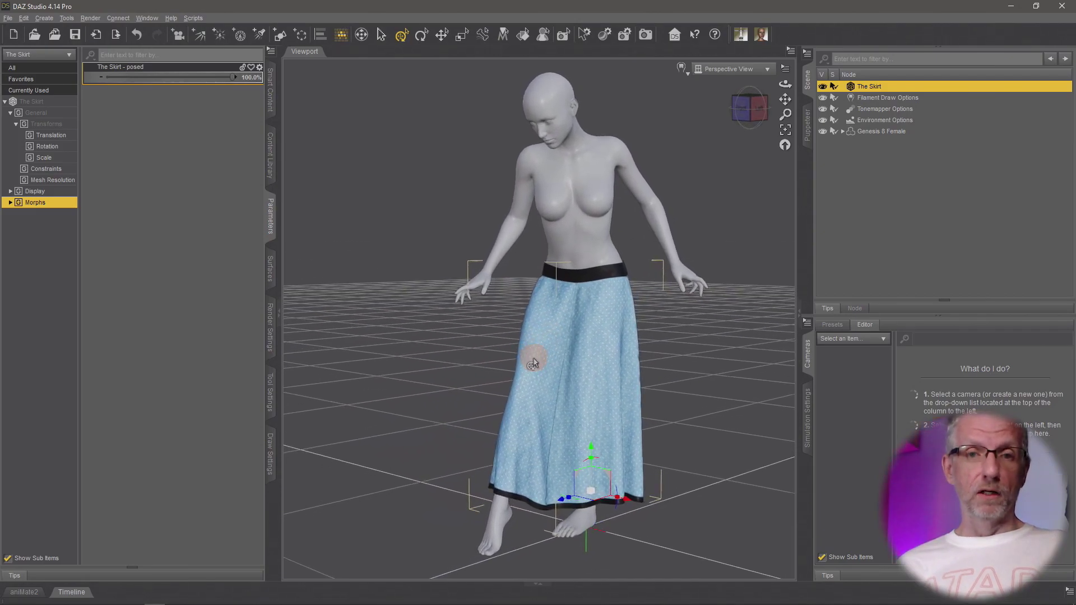